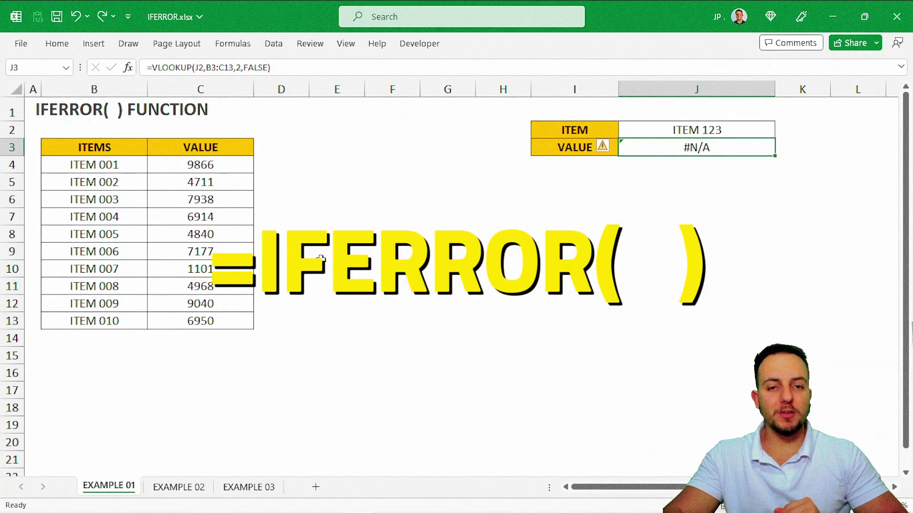
# Look through the example sheets, return to EXAMPLE 01 and inspect the VLOOKUP formula in J3
pyautogui.hotkey('ctrl', 'pagedown')
pyautogui.hotkey('ctrl', 'pagedown')
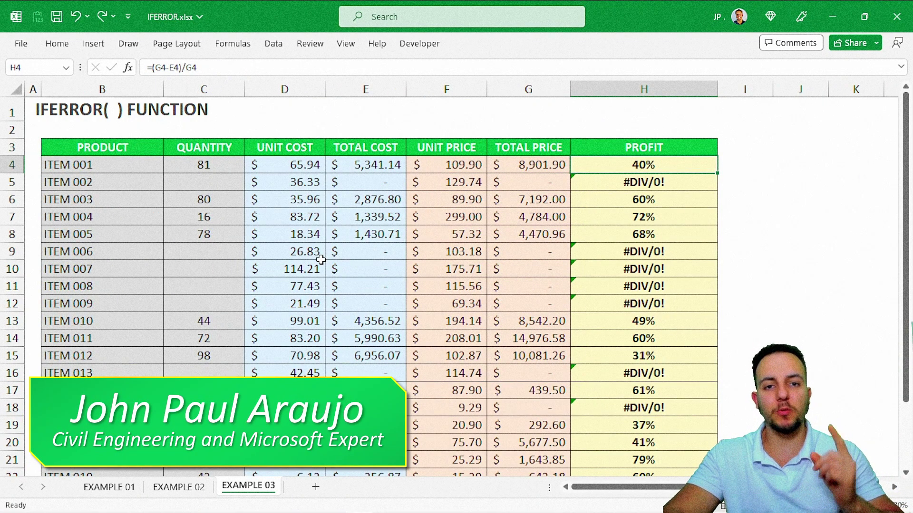
pyautogui.hotkey('ctrl', 'pageup')
pyautogui.hotkey('ctrl', 'pageup')
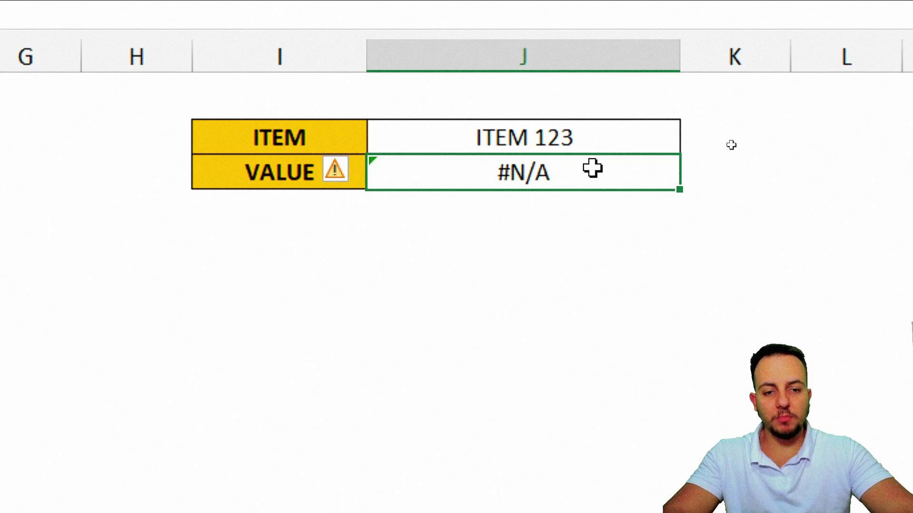
pyautogui.doubleClick(592, 168)
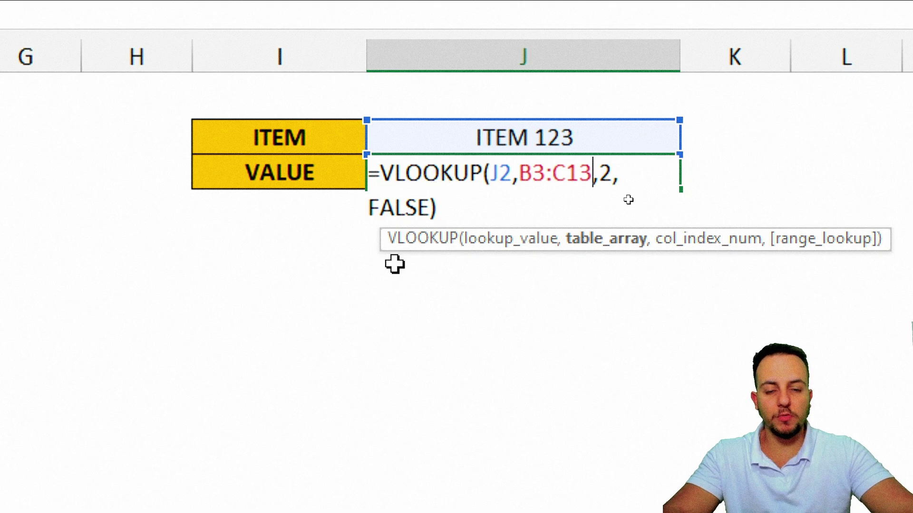
pyautogui.press('Escape')
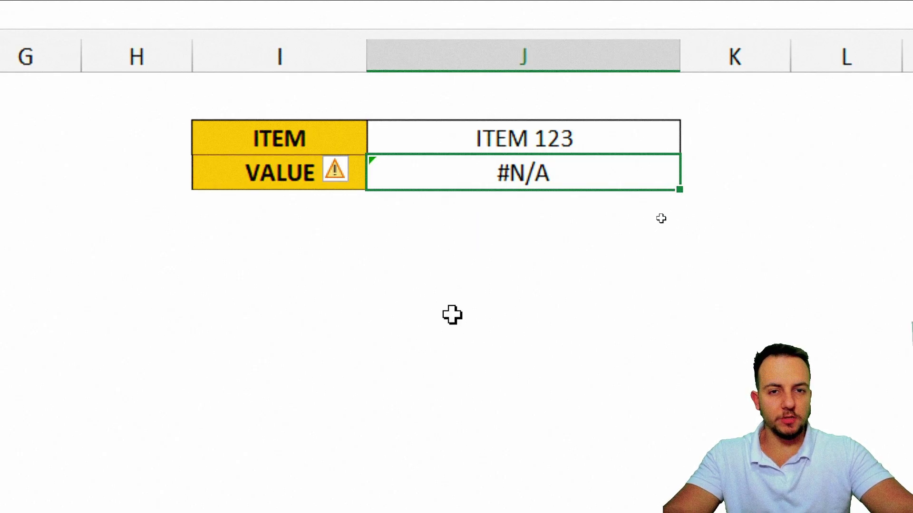
# Test the lookup by entering ITEM 005 and after it Item abc123 in cell J2
pyautogui.click(542, 136)
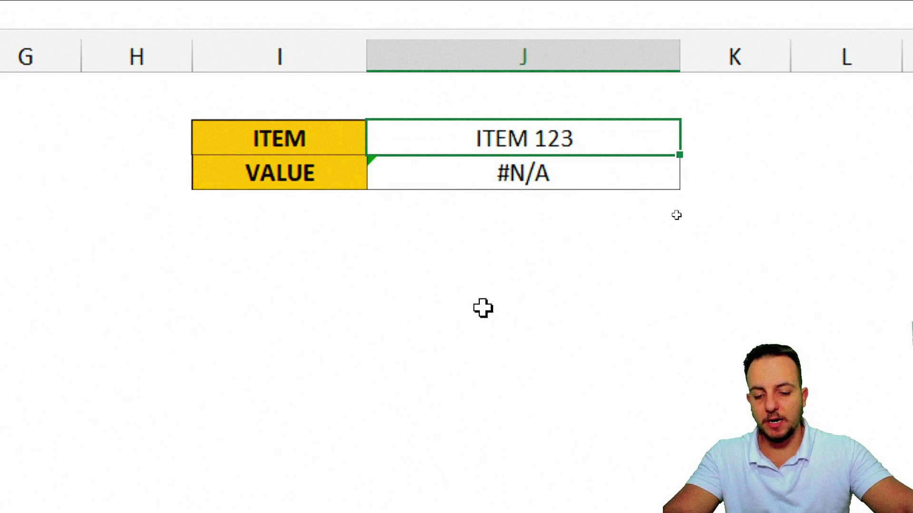
pyautogui.write('ITEM')
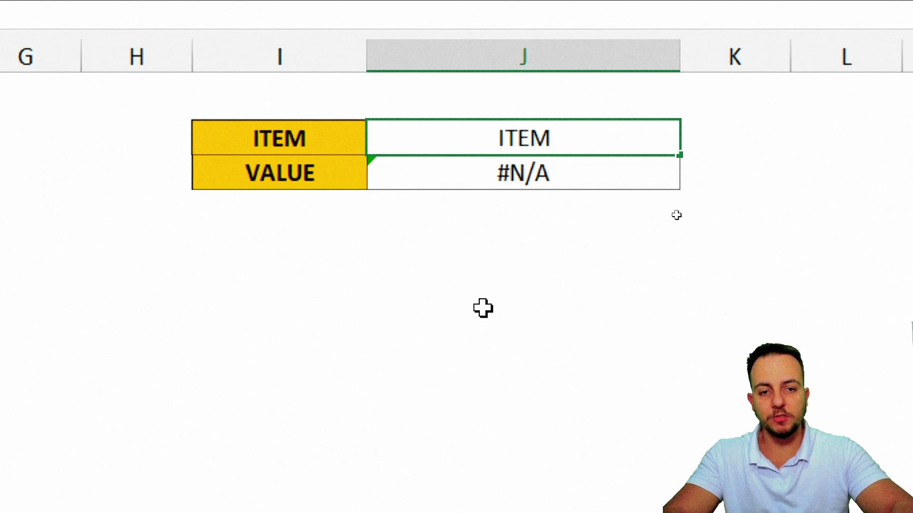
pyautogui.write(' 005')
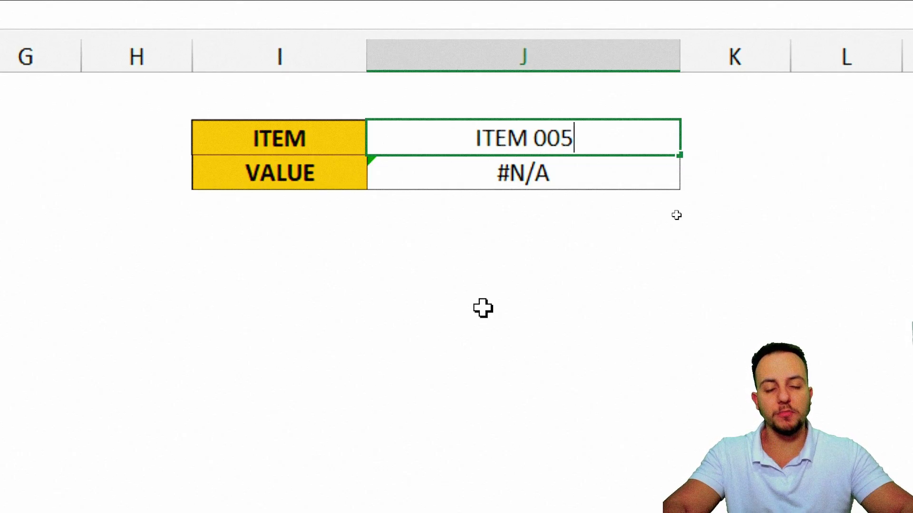
pyautogui.hotkey('ctrl', 'Return')
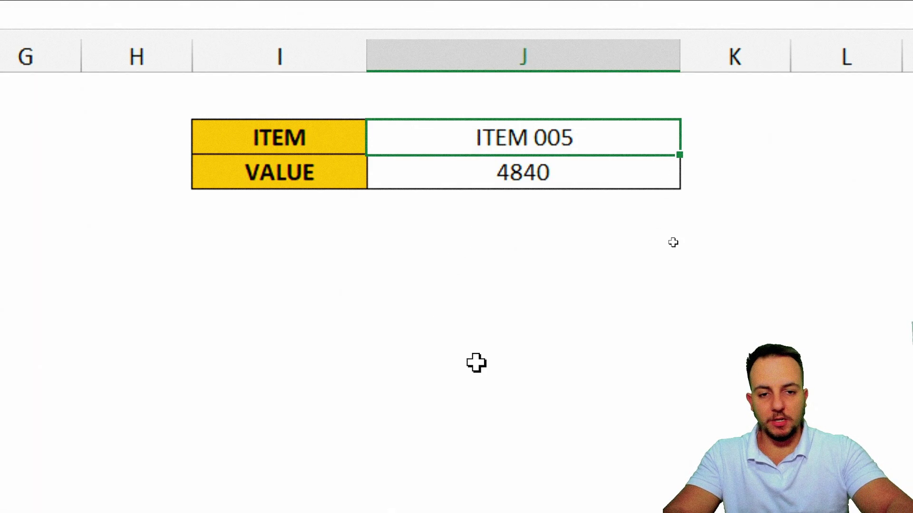
pyautogui.write('Item abc123')
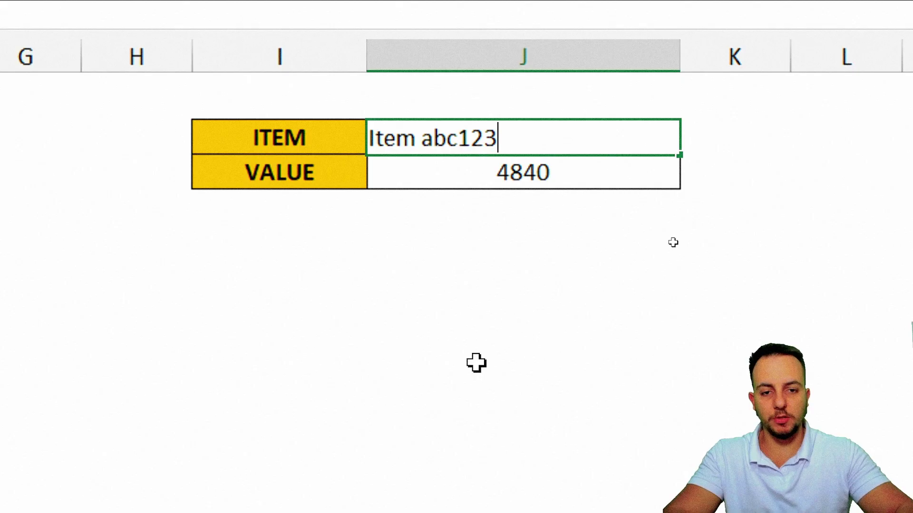
pyautogui.press('Return')
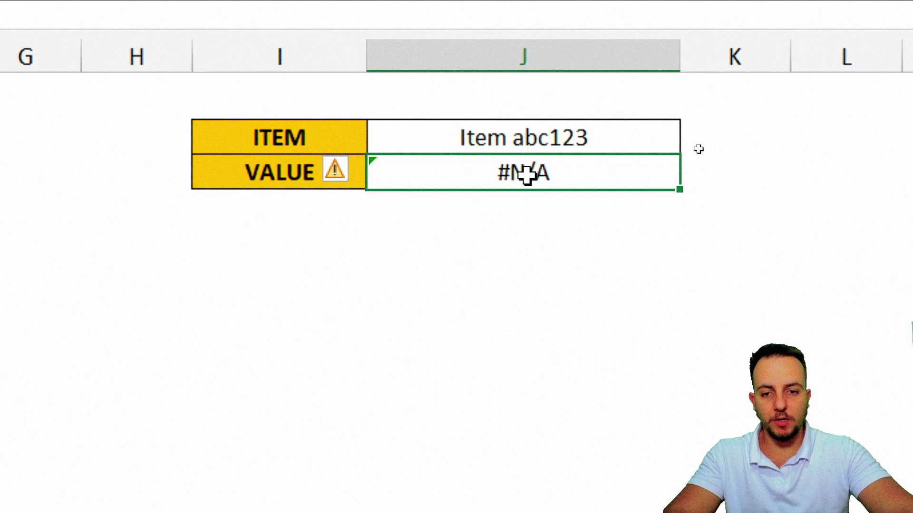
pyautogui.click(287, 257)
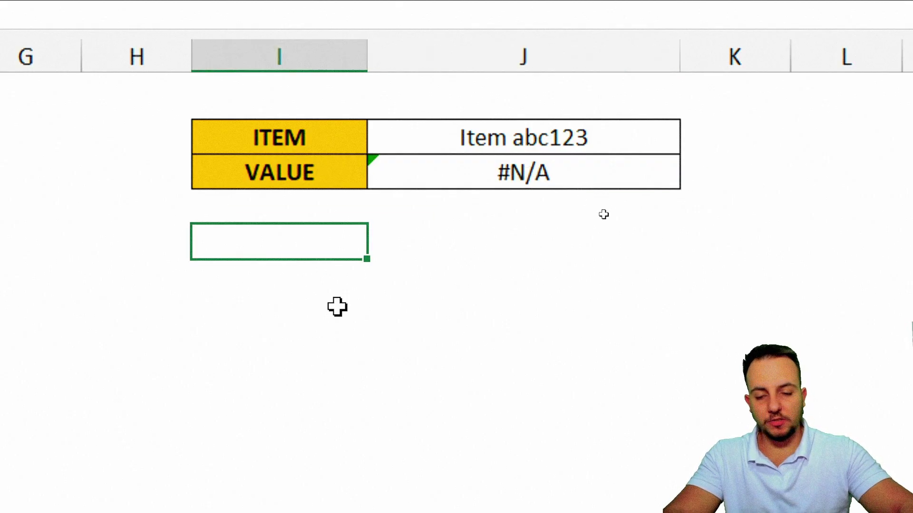
pyautogui.write('=iferr')
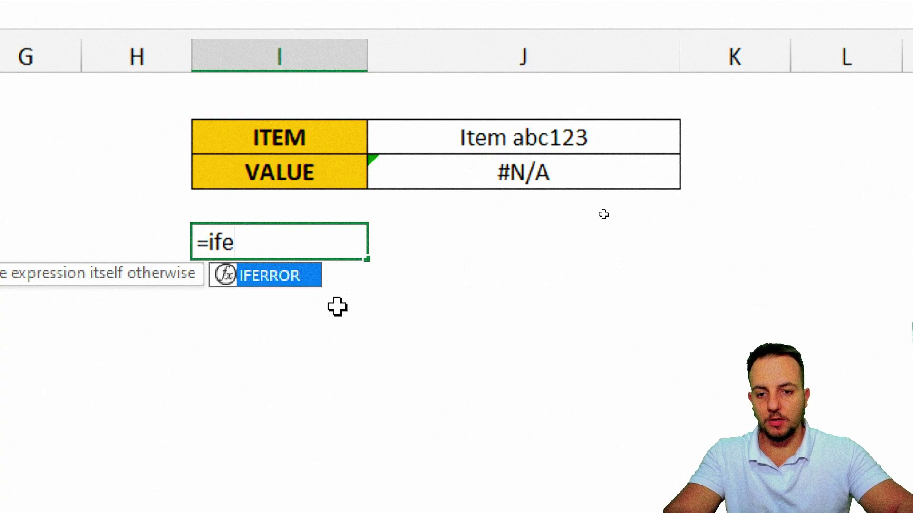
pyautogui.doubleClick(277, 278)
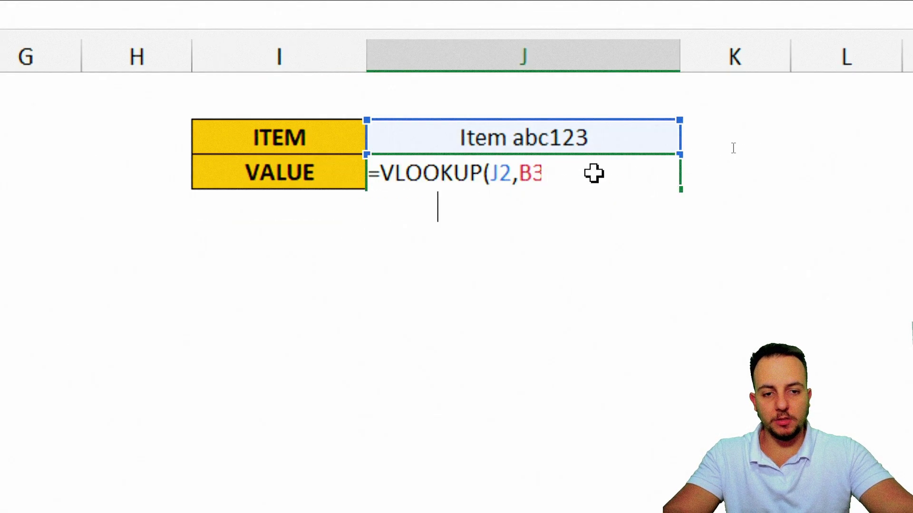
# Insert the IFERROR function in front of the VLOOKUP in the J3 formula
pyautogui.click(594, 173)
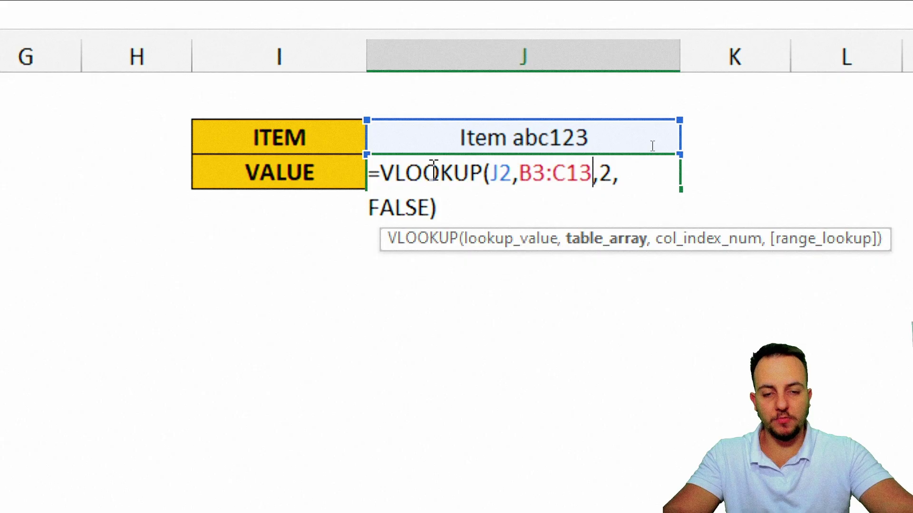
pyautogui.click(377, 173)
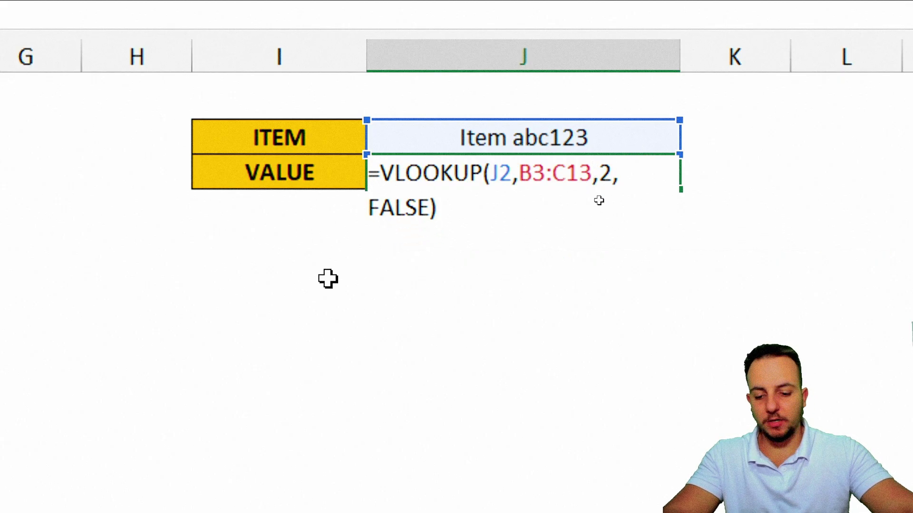
pyautogui.write('ifee')
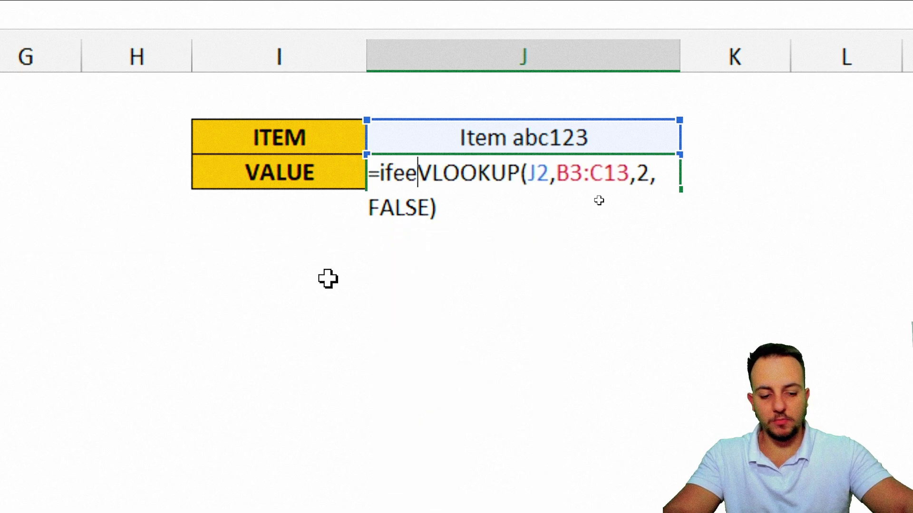
pyautogui.press('BackSpace')
pyautogui.write('r')
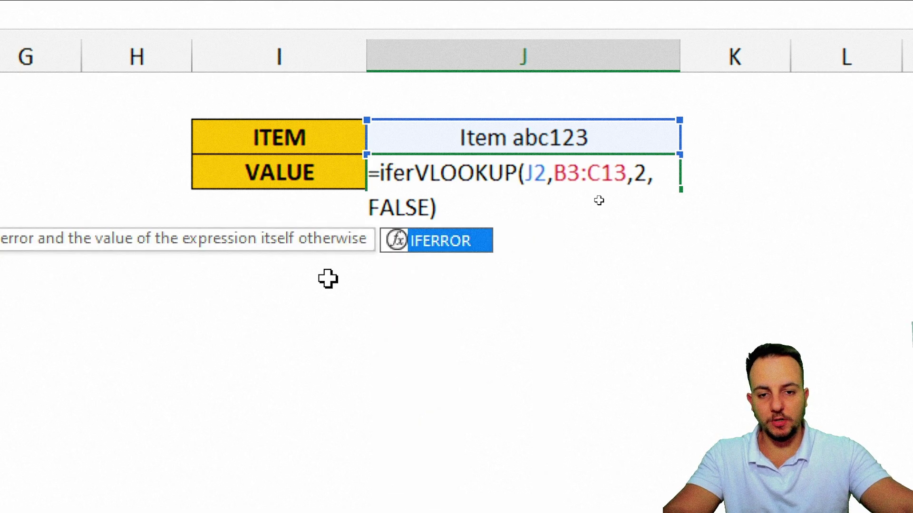
pyautogui.doubleClick(453, 248)
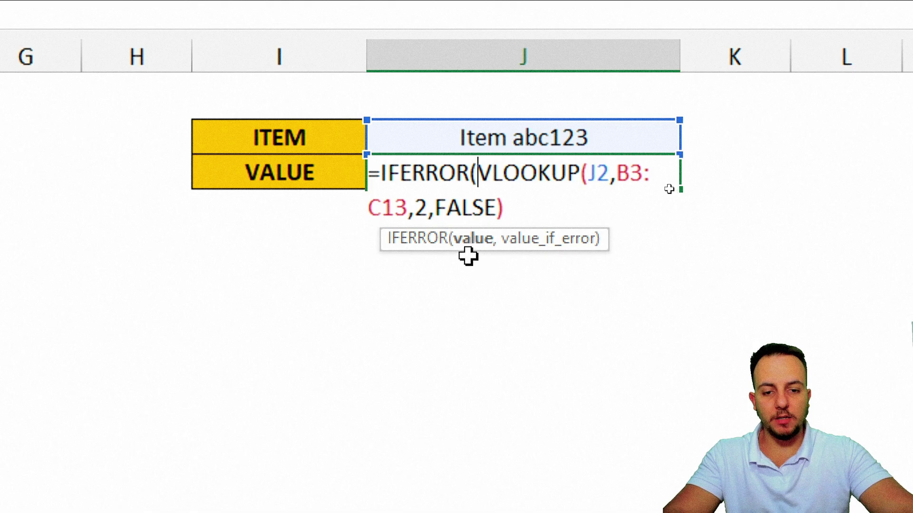
# Complete the IFERROR formula in J3 with the quoted text "Item not found" as its error value
pyautogui.click(474, 246)
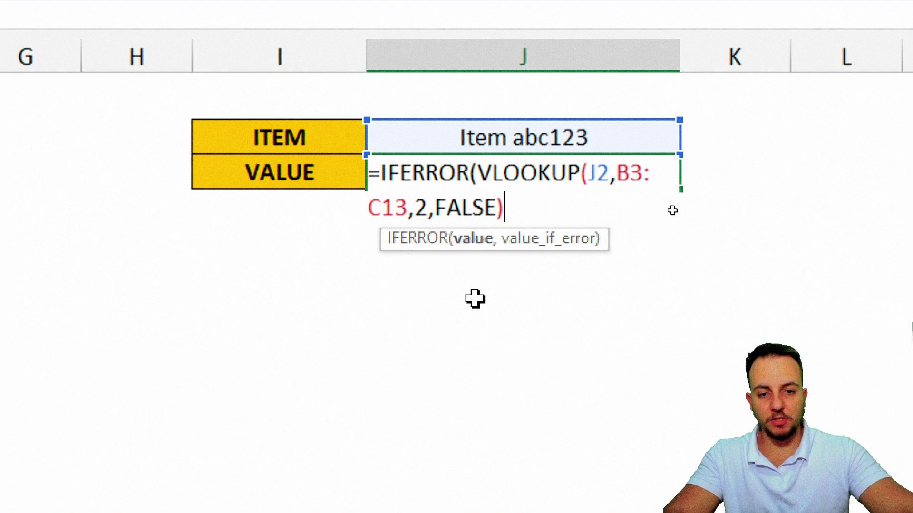
pyautogui.write(',')
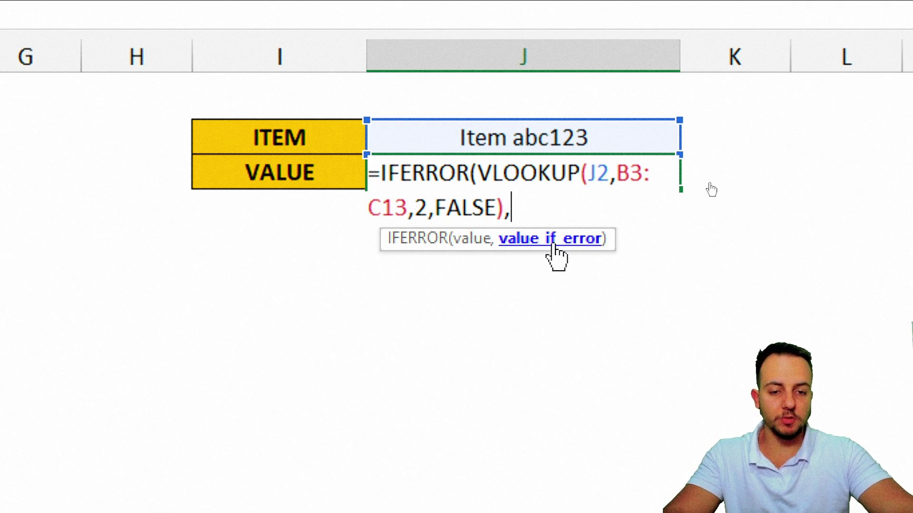
pyautogui.write('It')
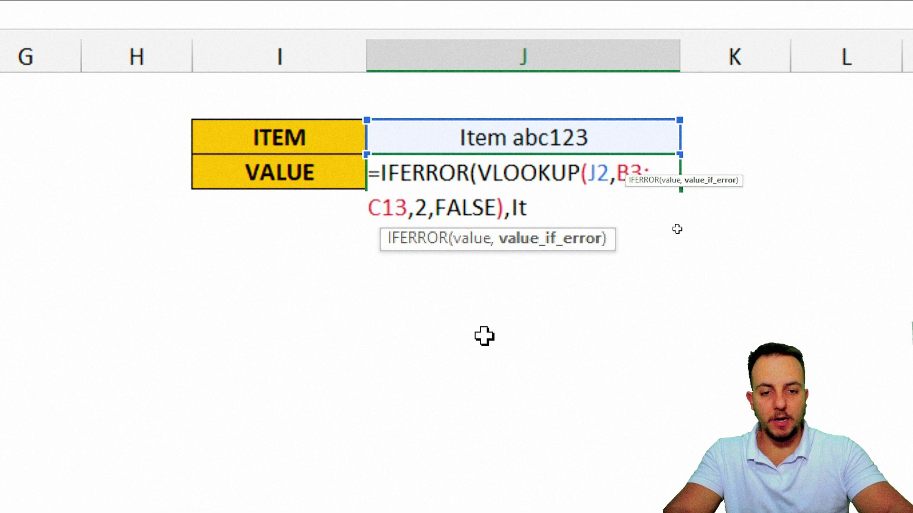
pyautogui.write('em not found')
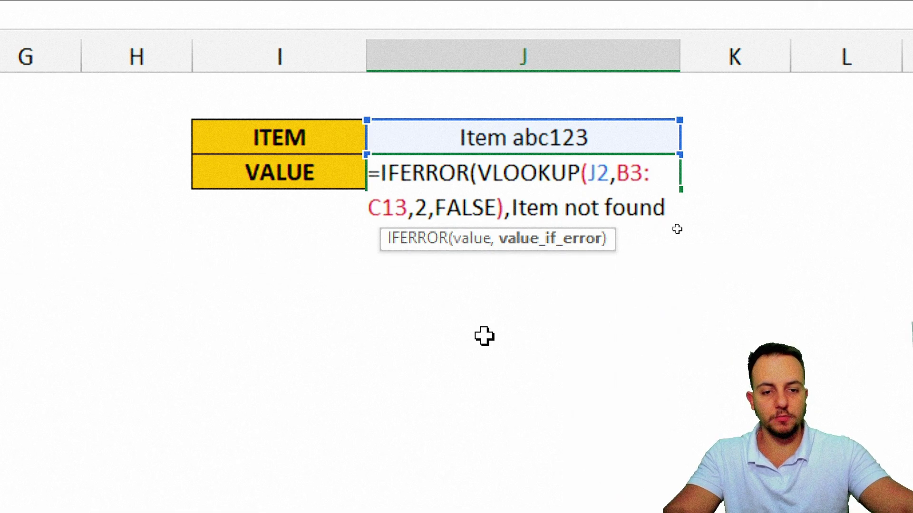
pyautogui.click(484, 336)
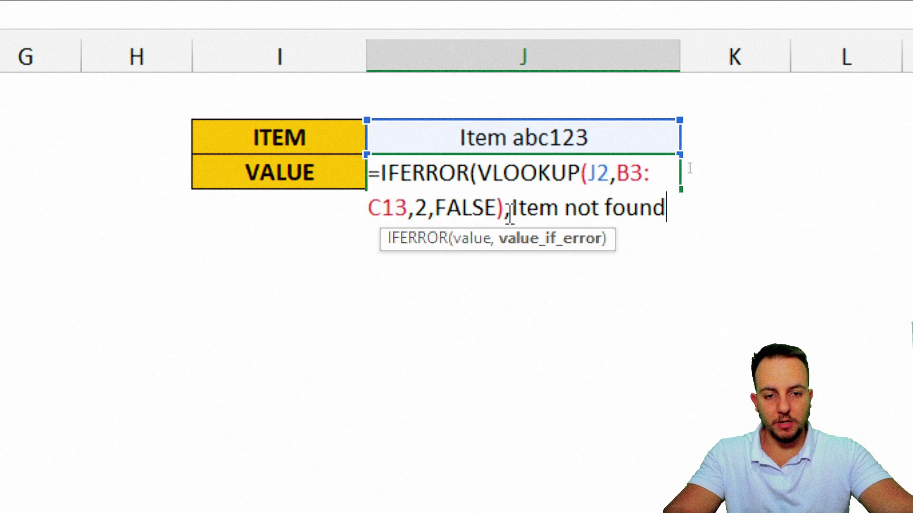
pyautogui.click(505, 209)
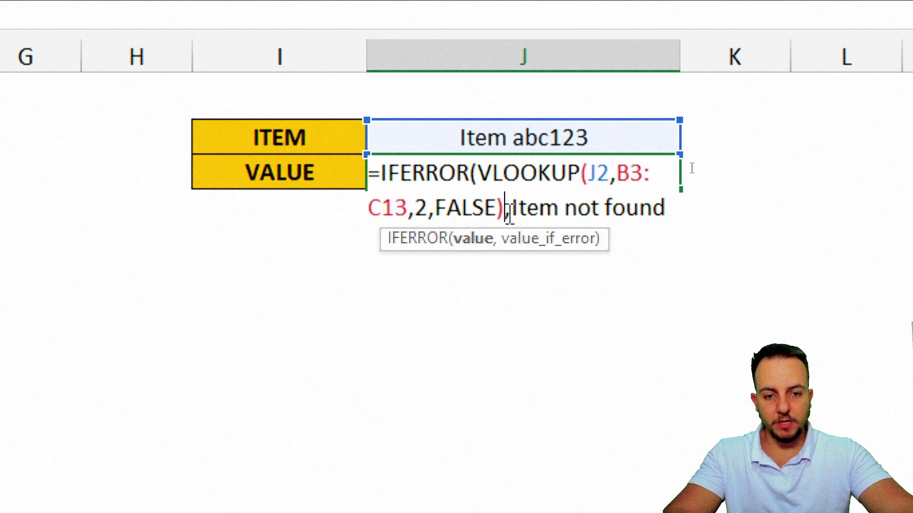
pyautogui.press('Right')
pyautogui.write('"')
pyautogui.press('End')
pyautogui.write('"')
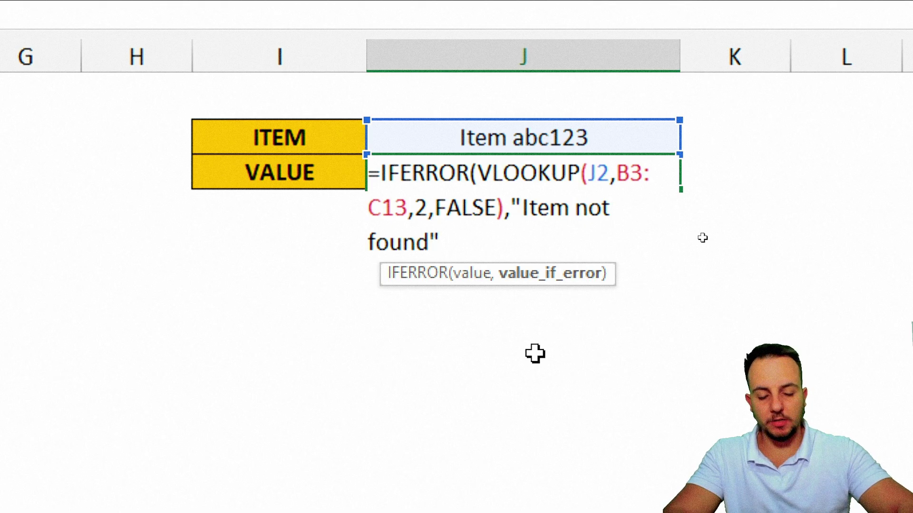
pyautogui.write(')')
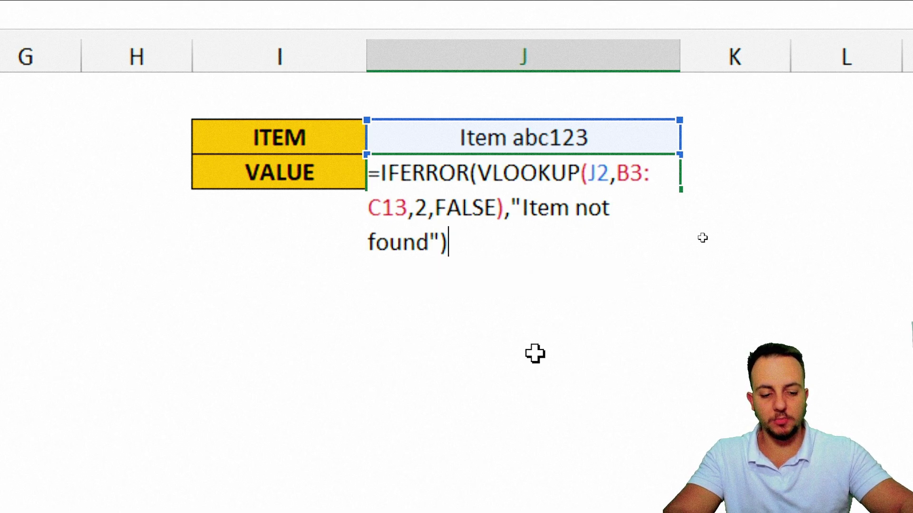
pyautogui.press('Return')
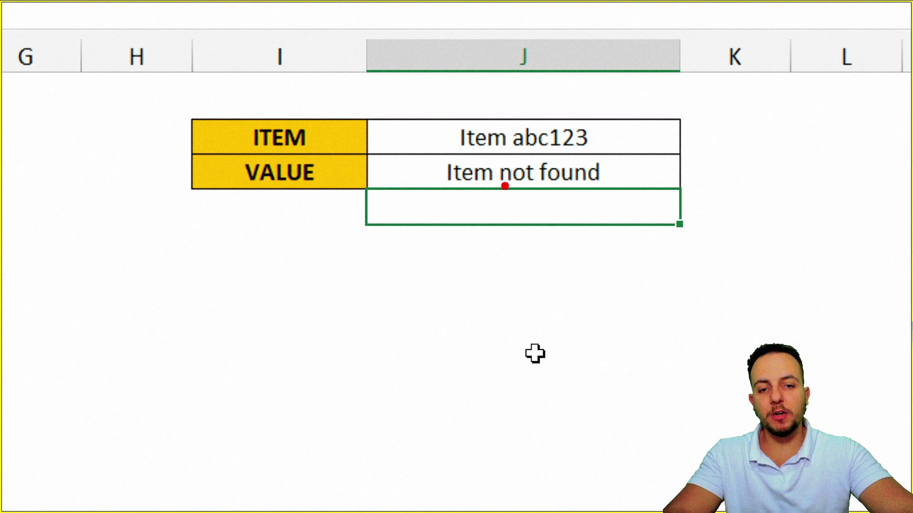
pyautogui.moveTo(461, 201); pyautogui.dragTo(343, 303)
pyautogui.moveTo(242, 193); pyautogui.dragTo(321, 193)
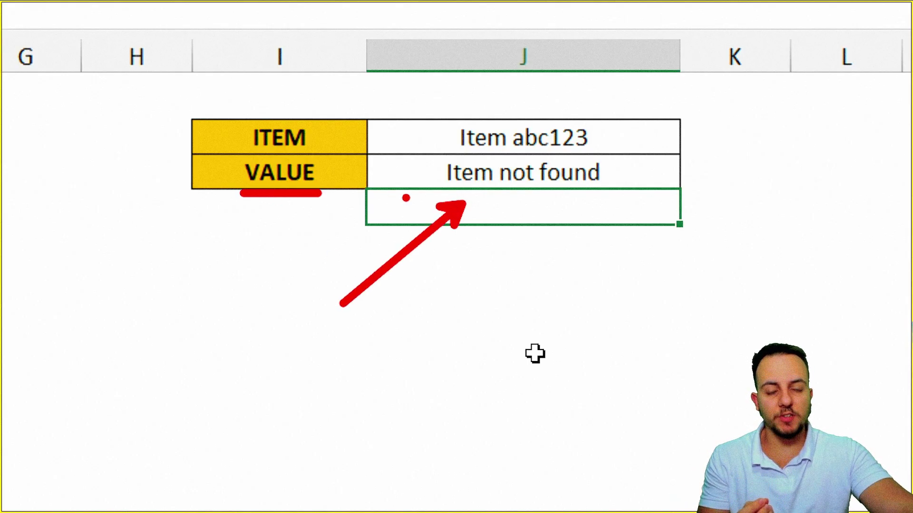
pyautogui.moveTo(566, 168)
pyautogui.mouseDown()
pyautogui.moveTo(471, 144)
pyautogui.moveTo(494, 203)
pyautogui.moveTo(571, 157)
pyautogui.mouseUp()
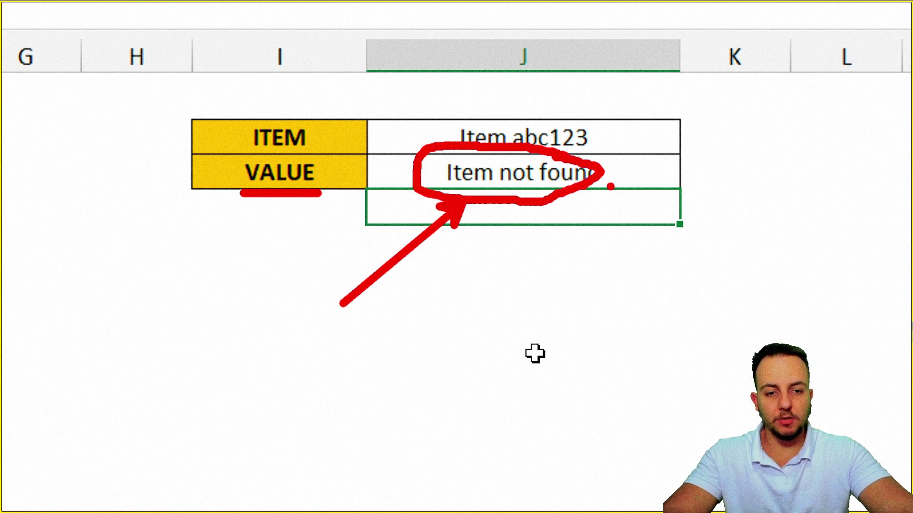
pyautogui.press('Escape')
# Set the lookup item in cell J2 to ITEM 009
pyautogui.click(487, 137)
pyautogui.write('I')
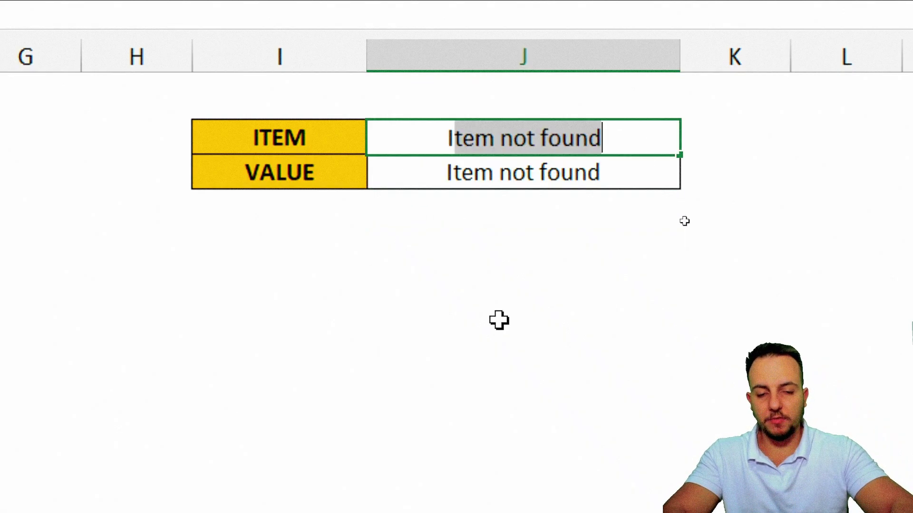
pyautogui.write('TEM 0')
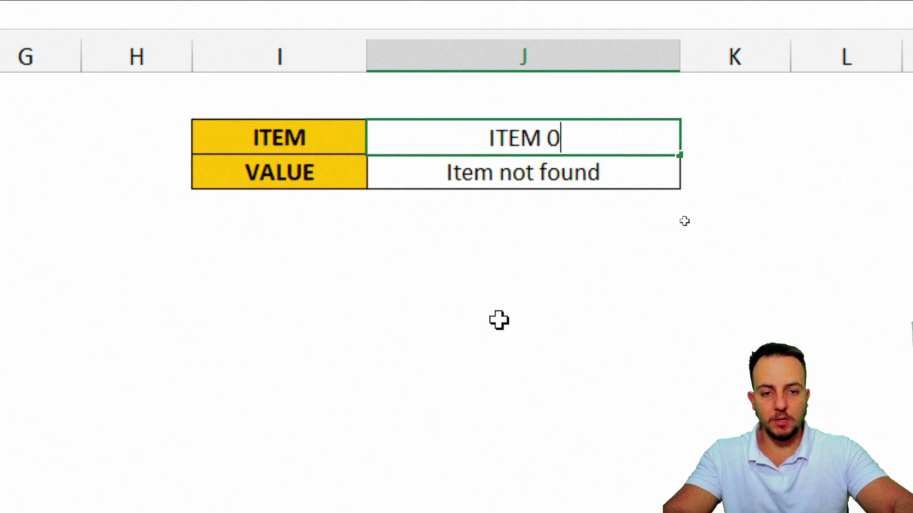
pyautogui.write('09')
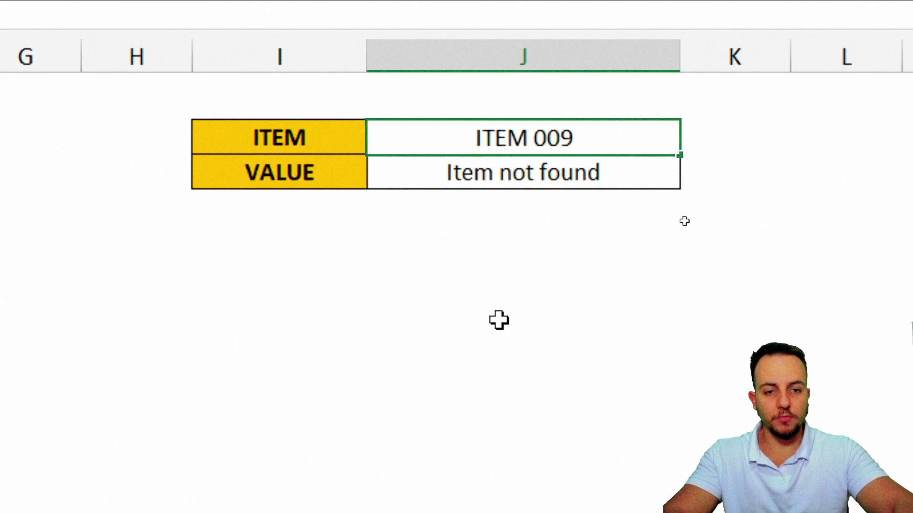
pyautogui.hotkey('ctrl', 'Return')
pyautogui.hotkey('ctrl', '2')
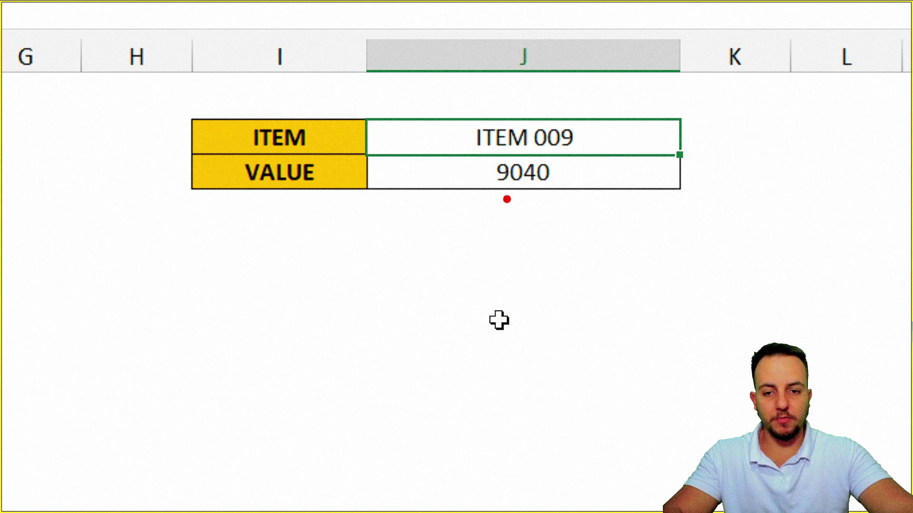
pyautogui.moveTo(507, 196); pyautogui.dragTo(428, 287)
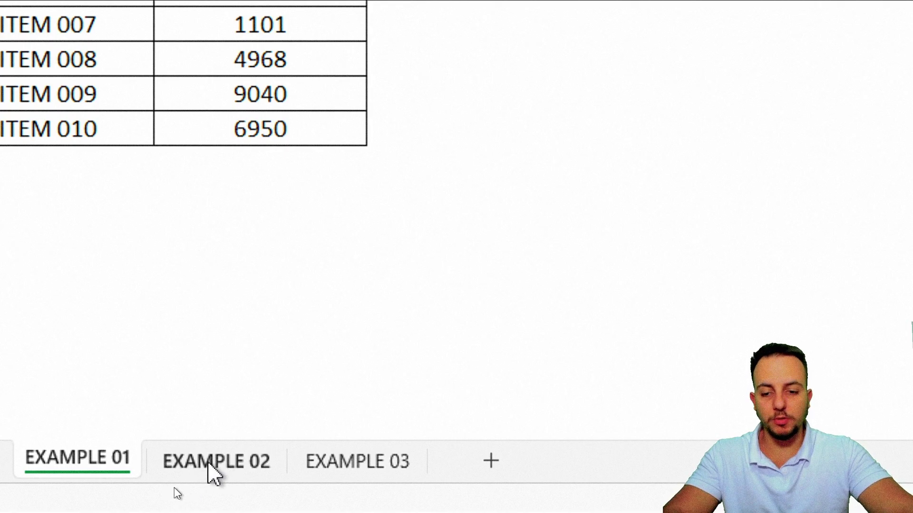
# Switch to the EXAMPLE 02 worksheet
pyautogui.click(176, 492)
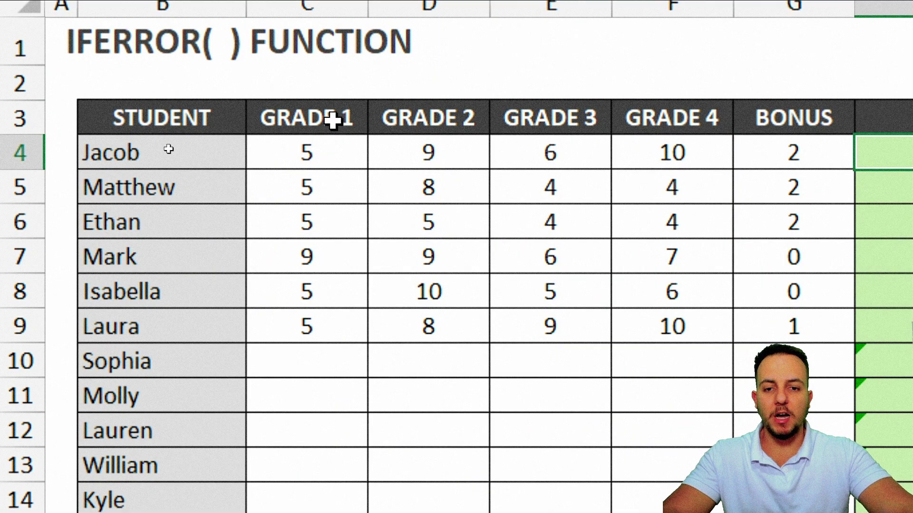
# Examine the student grades, bonus and final grade columns, including the blank grade cells of the students from row 10 down
pyautogui.moveTo(332, 118); pyautogui.dragTo(665, 322)
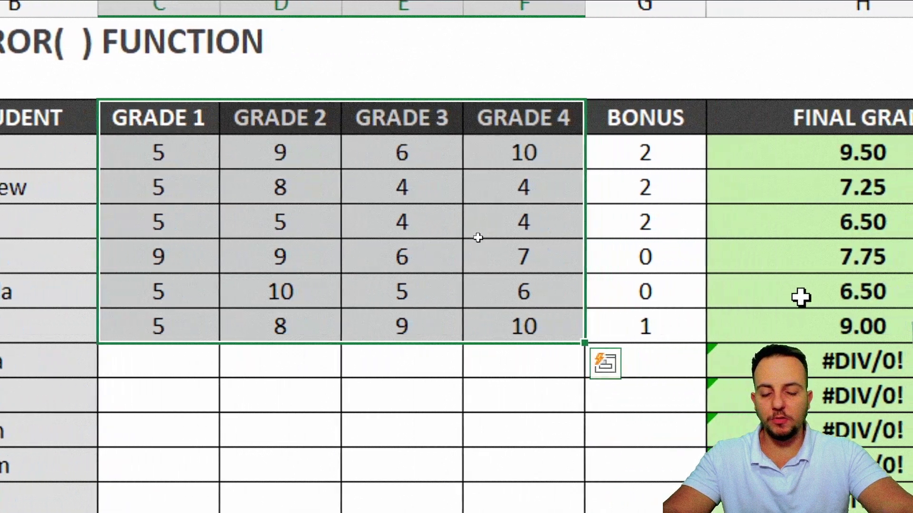
pyautogui.click(332, 179)
pyautogui.click(307, 186)
pyautogui.click(393, 193)
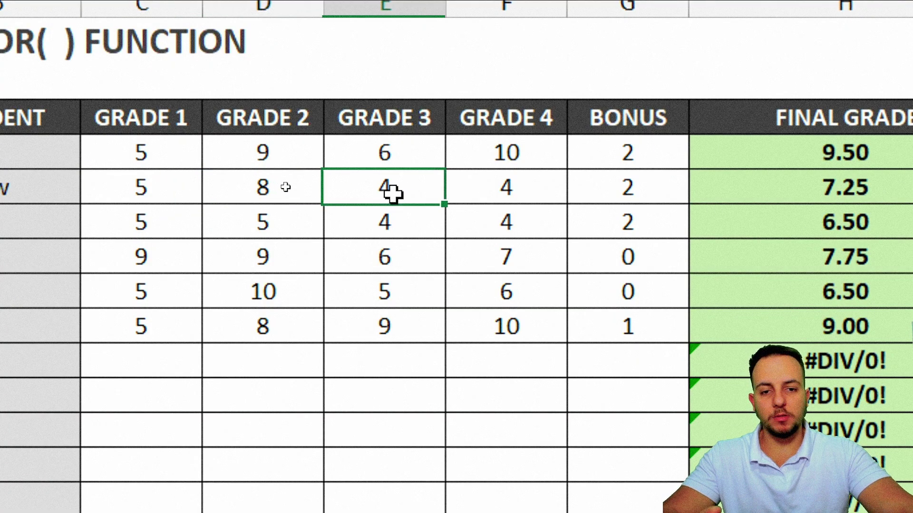
pyautogui.click(506, 187)
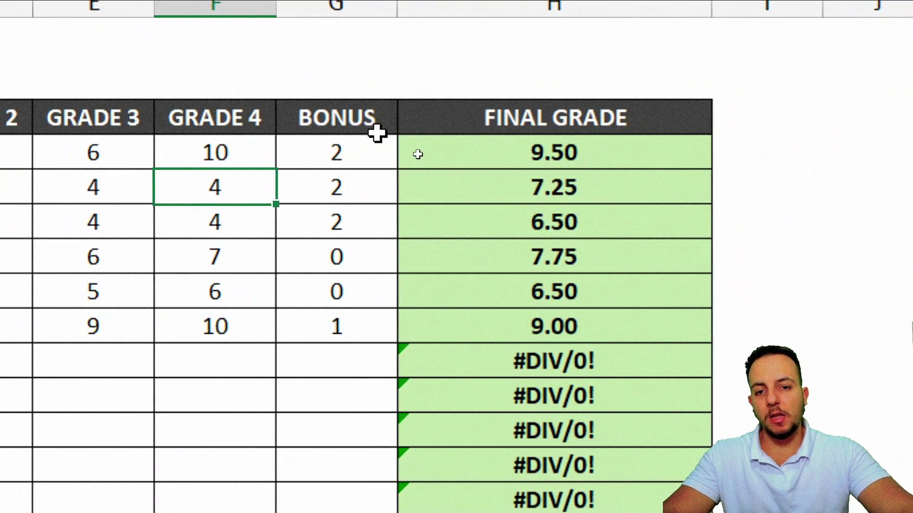
pyautogui.moveTo(612, 129); pyautogui.dragTo(629, 353)
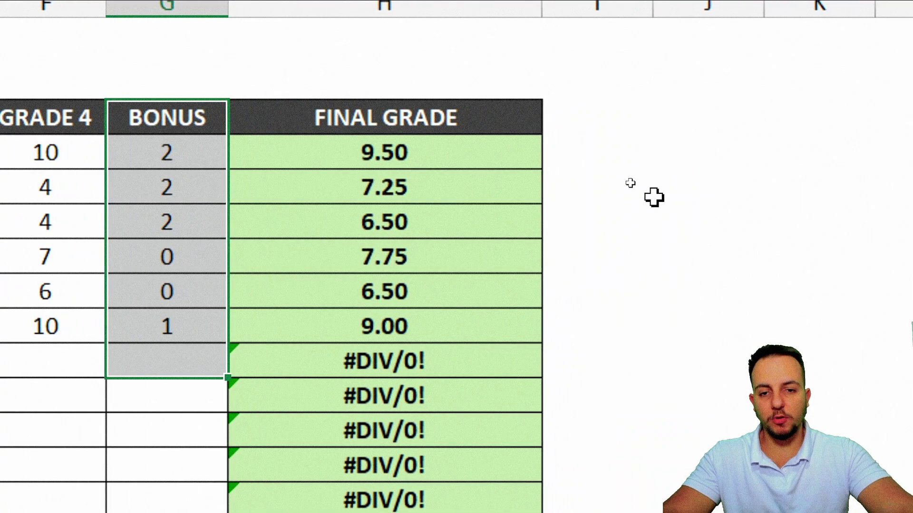
pyautogui.moveTo(501, 129); pyautogui.dragTo(467, 314)
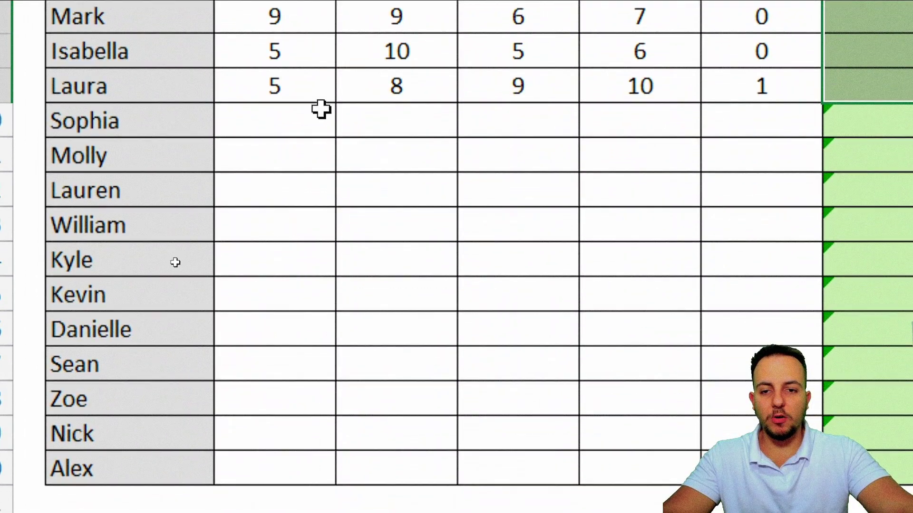
pyautogui.moveTo(322, 109); pyautogui.dragTo(648, 468)
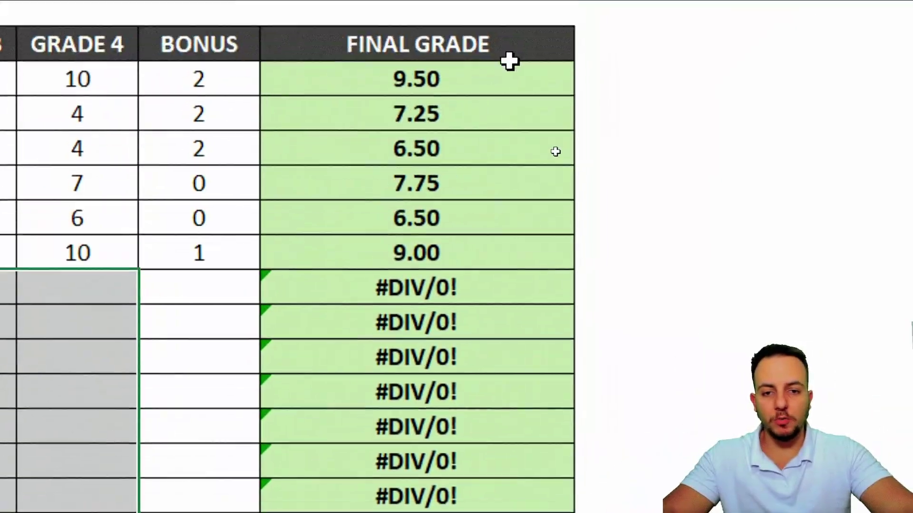
# Inspect the Final Grade formulas in H4 and H10 together with the empty grade and bonus cells they refer to
pyautogui.click(456, 103)
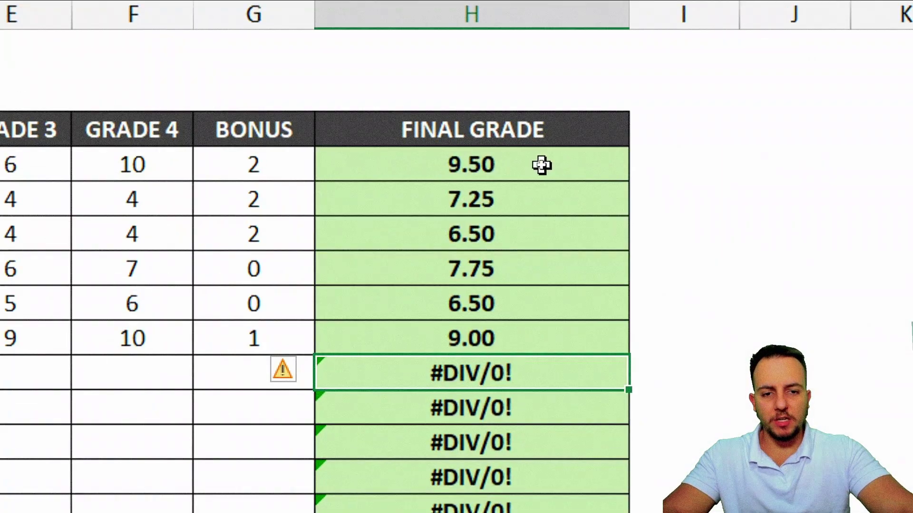
pyautogui.doubleClick(542, 165)
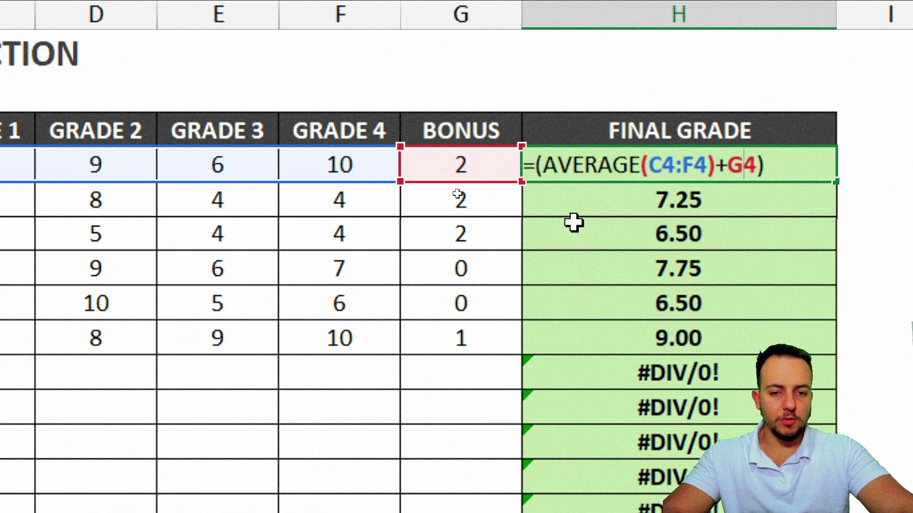
pyautogui.press('Escape')
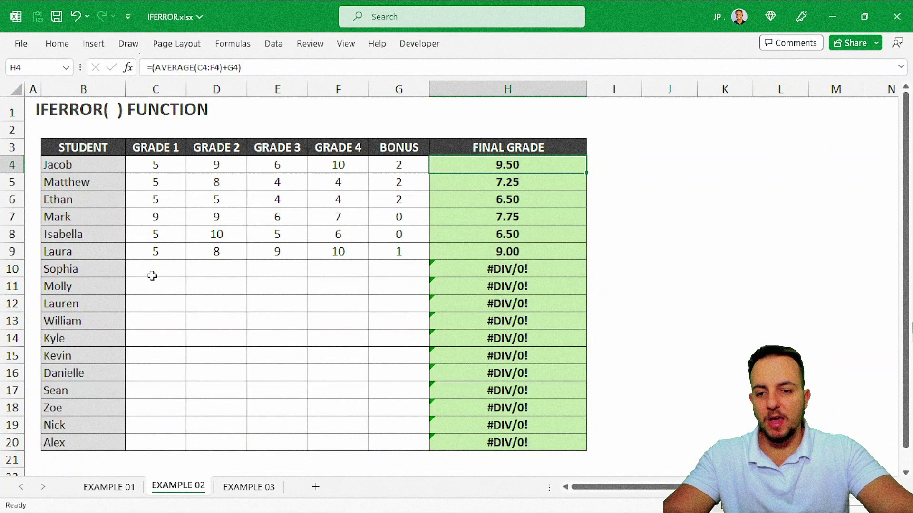
pyautogui.moveTo(150, 273); pyautogui.dragTo(398, 436)
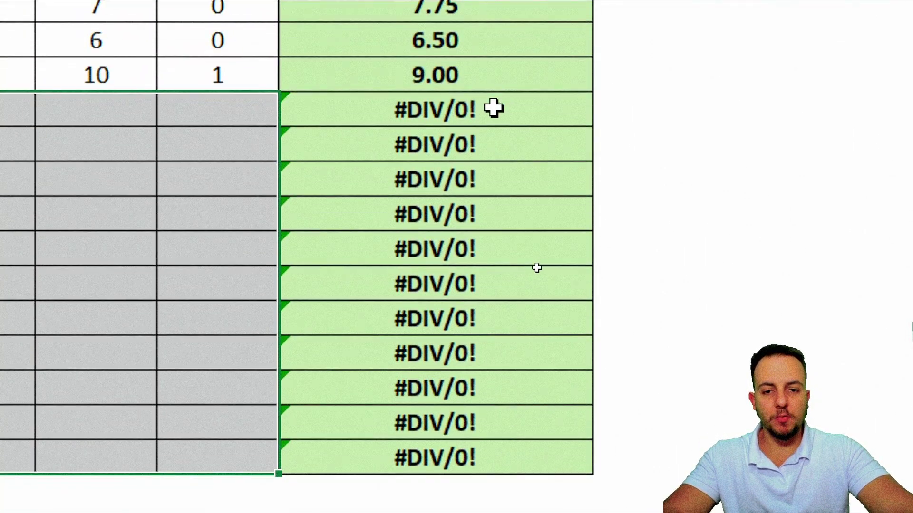
pyautogui.doubleClick(494, 109)
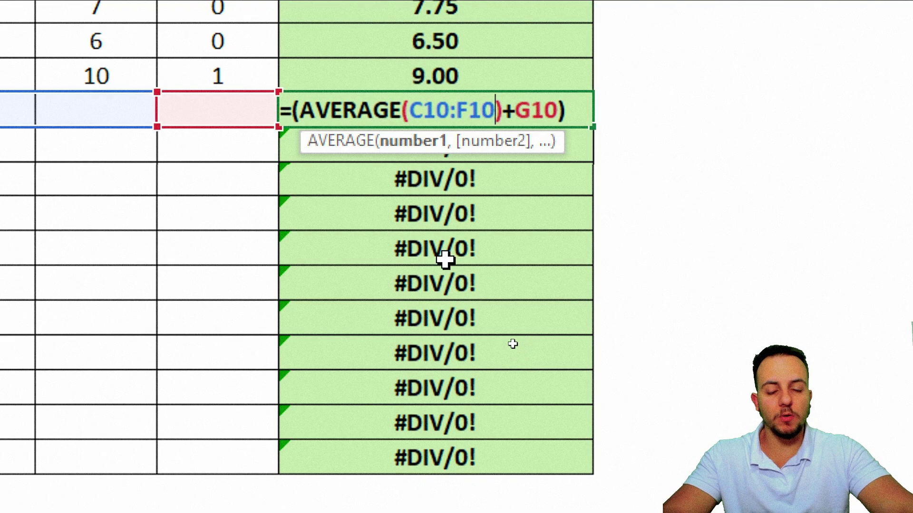
pyautogui.hotkey('ctrl', 'Return')
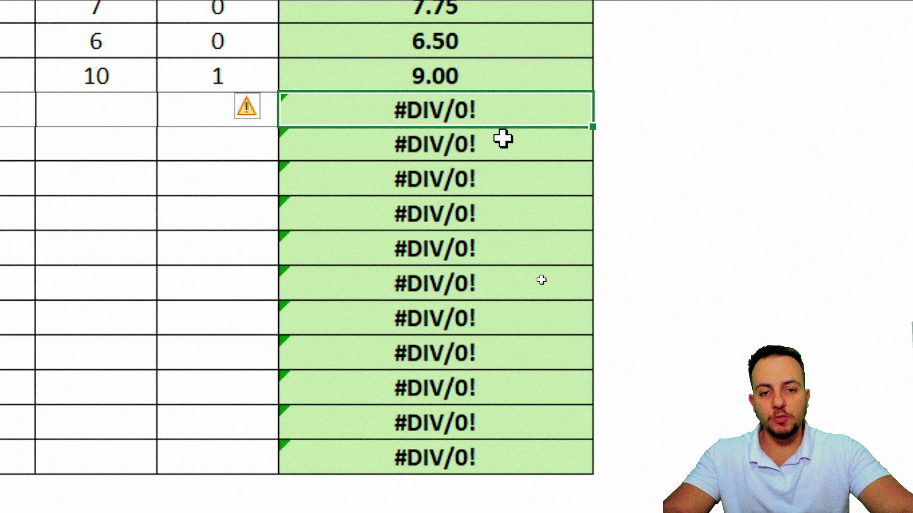
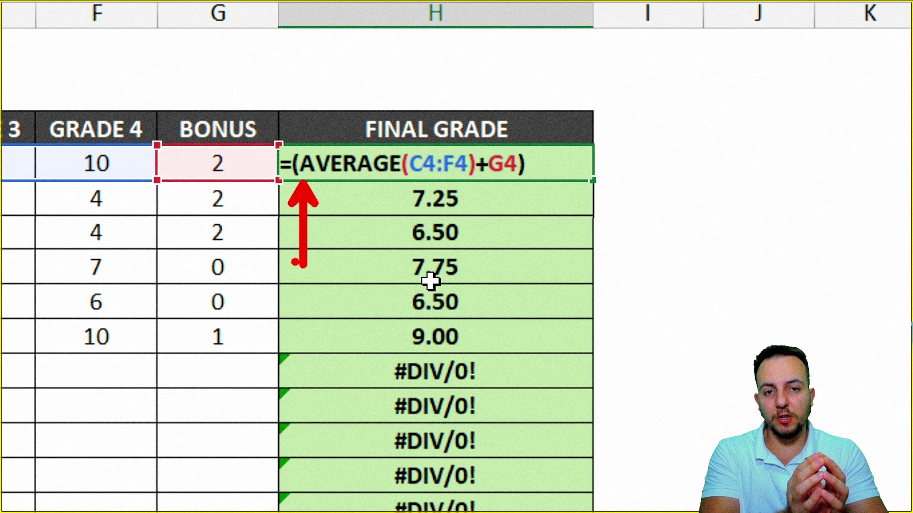
# Insert the IFERROR function at the start of the H4 Final Grade formula, keeping a separate opening parenthesis before AVERAGE
pyautogui.press('Escape')
pyautogui.doubleClick(323, 167)
pyautogui.click(293, 166)
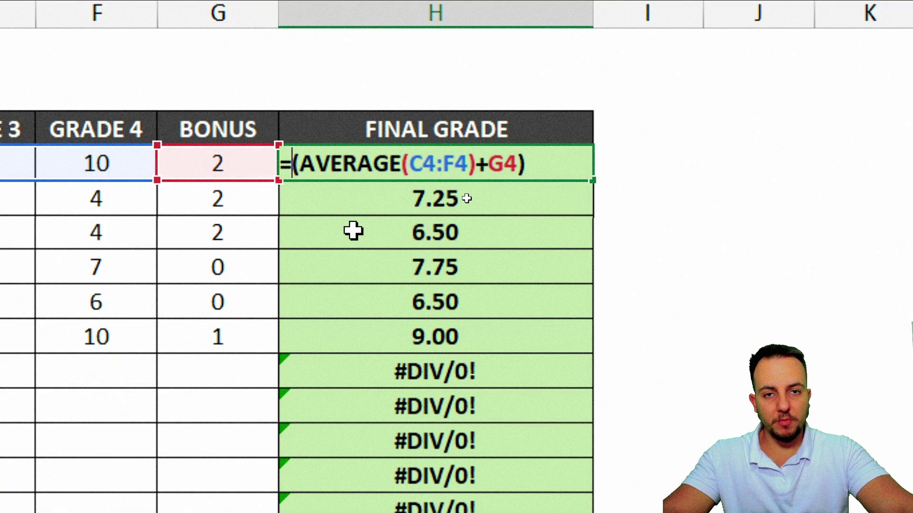
pyautogui.write('ife')
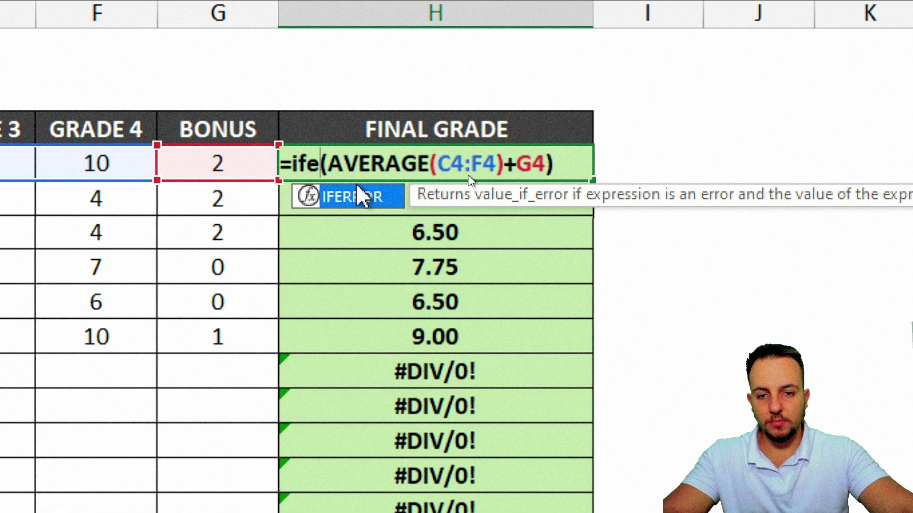
pyautogui.doubleClick(364, 199)
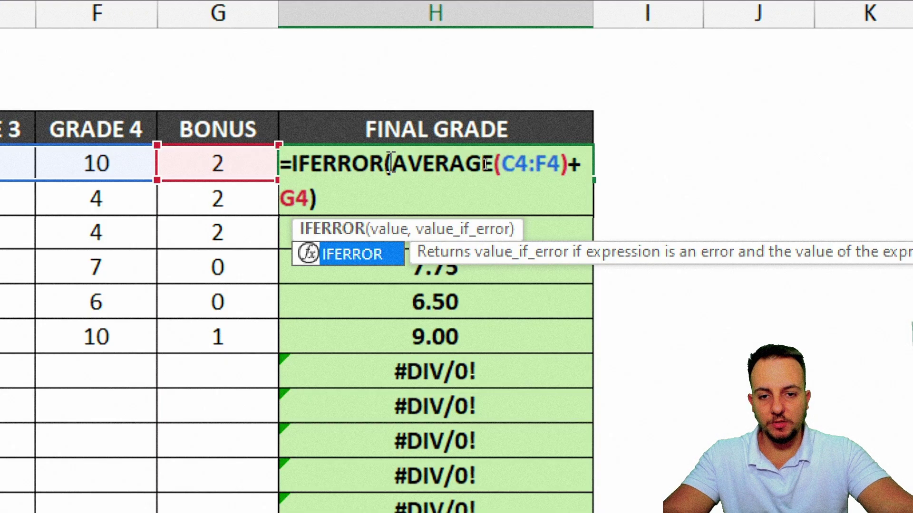
pyautogui.click(391, 164)
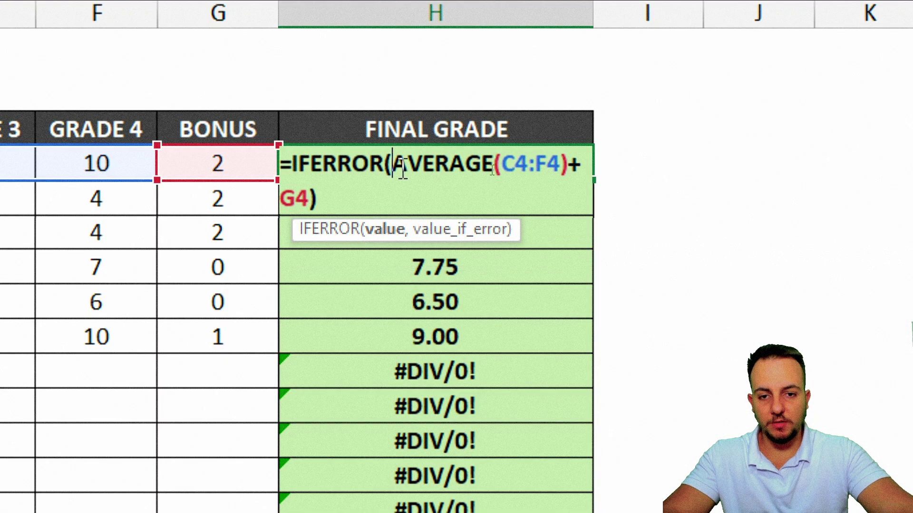
pyautogui.write('(')
# Complete the IFERROR formula in H4 with the quoted dash "-" as its error value
pyautogui.click(338, 201)
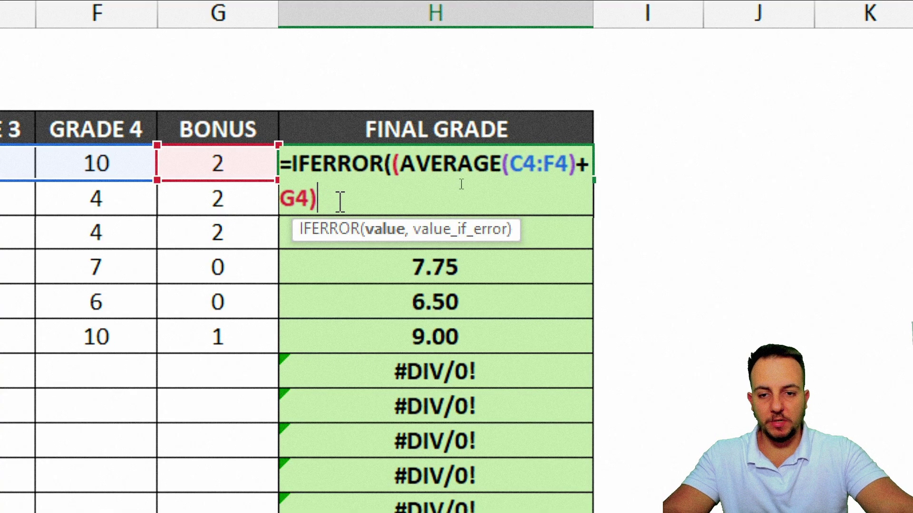
pyautogui.write(',')
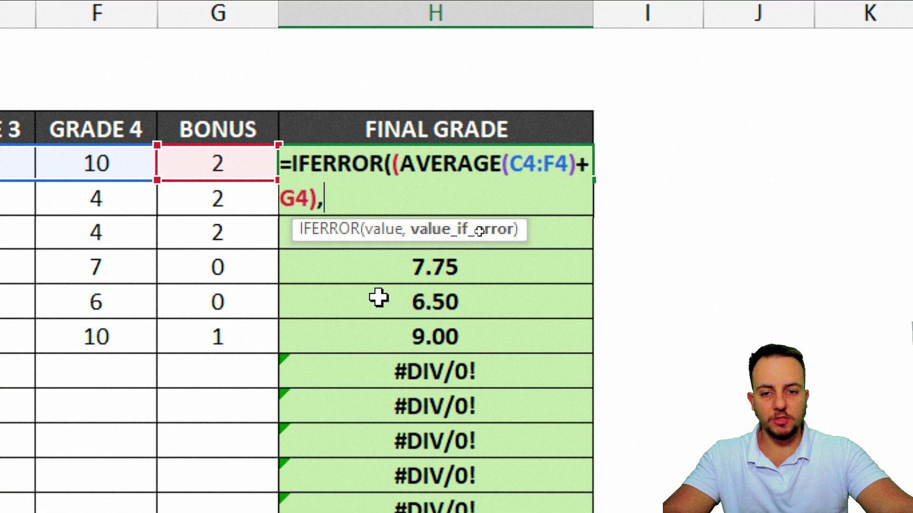
pyautogui.write('"')
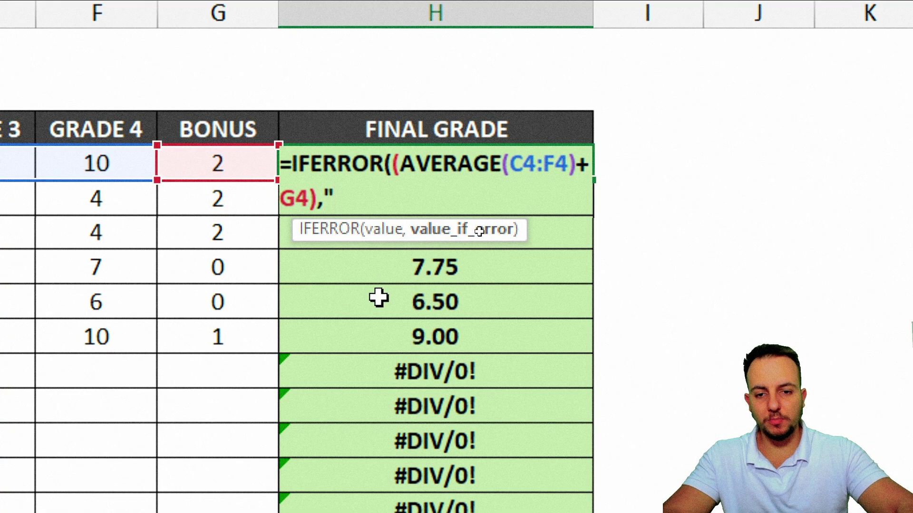
pyautogui.write('-"')
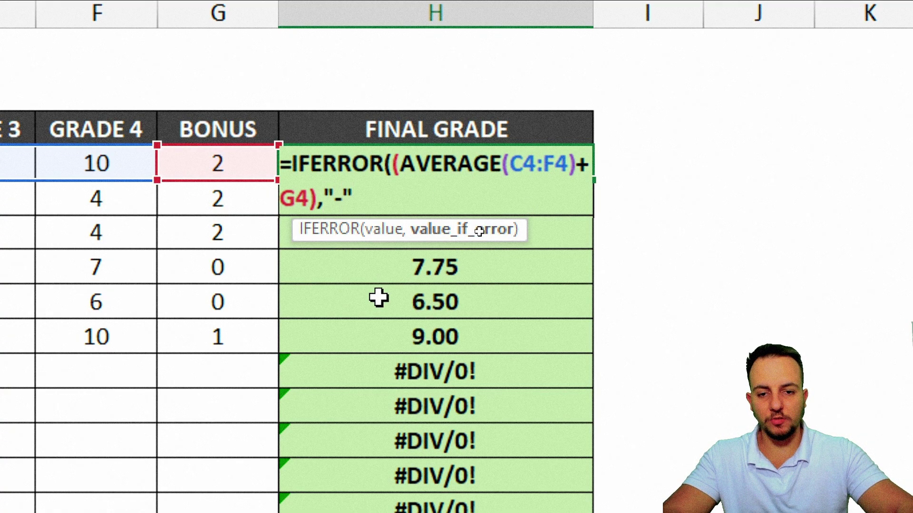
pyautogui.write(')')
pyautogui.press('Return')
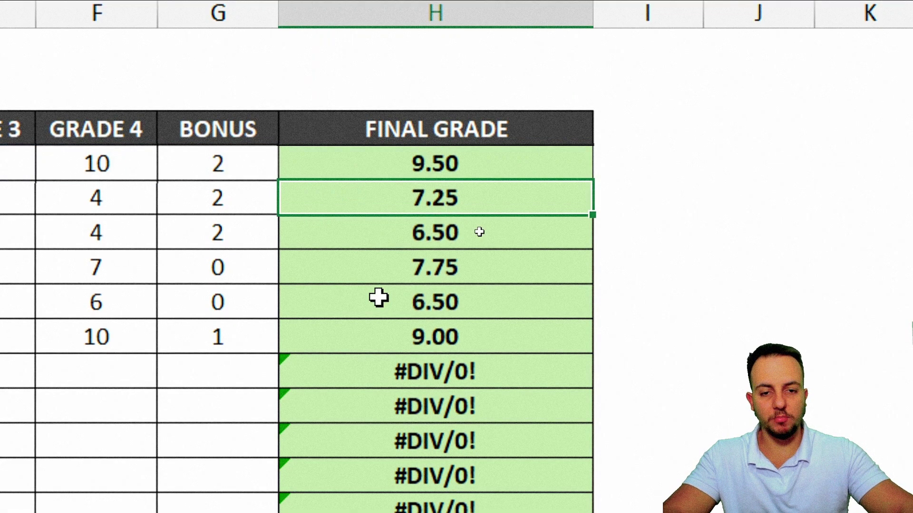
# Fill the H4 IFERROR formula down the Final Grade column to the last student
pyautogui.press('Up')
pyautogui.moveTo(615, 164)
pyautogui.mouseDown()
pyautogui.moveTo(547, 190)
pyautogui.moveTo(613, 169)
pyautogui.mouseUp()
pyautogui.moveTo(603, 205); pyautogui.dragTo(602, 280)
pyautogui.press('Escape')
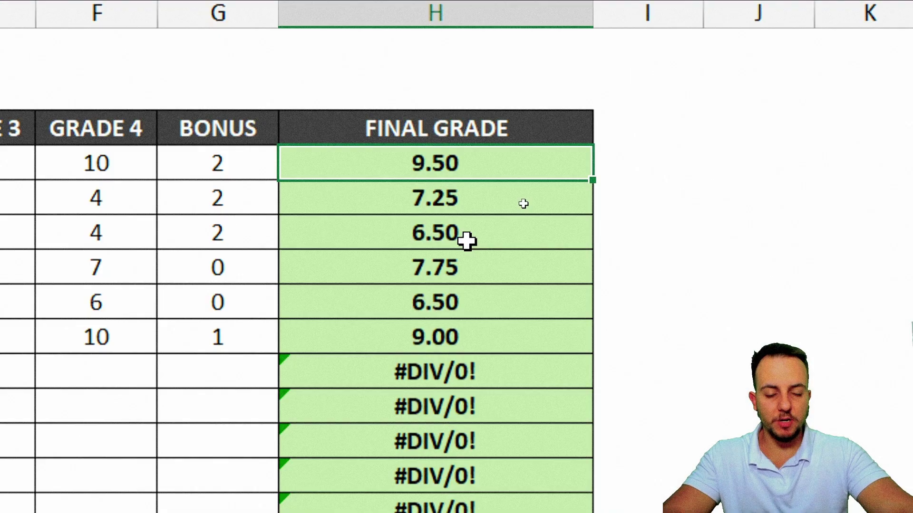
pyautogui.doubleClick(593, 180)
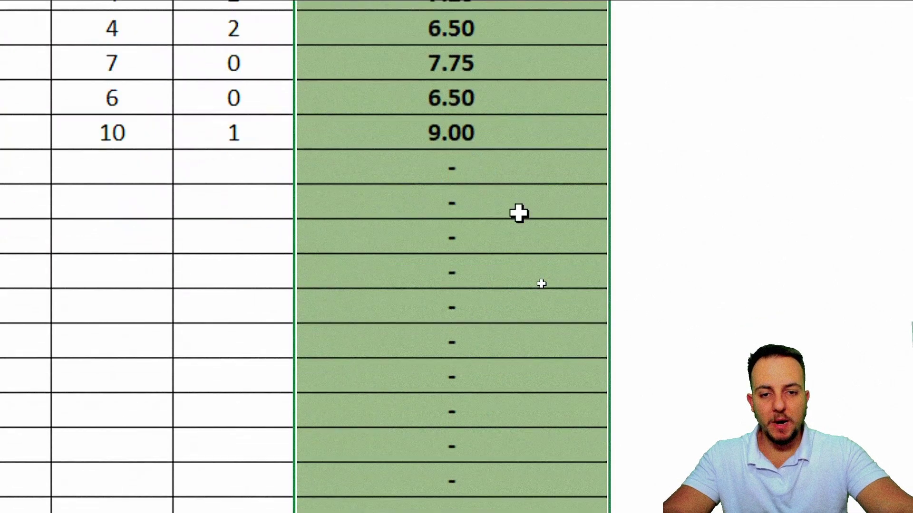
# Check the filled formulas in the Final Grade column cell by cell down to H15
pyautogui.click(558, 265)
pyautogui.press('Down')
pyautogui.press('Down')
pyautogui.press('Down')
pyautogui.press('Down')
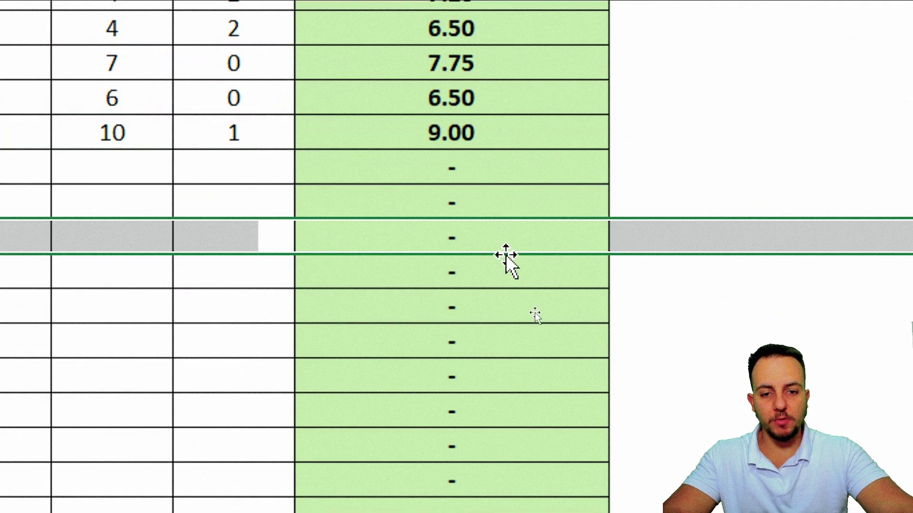
pyautogui.press('Down')
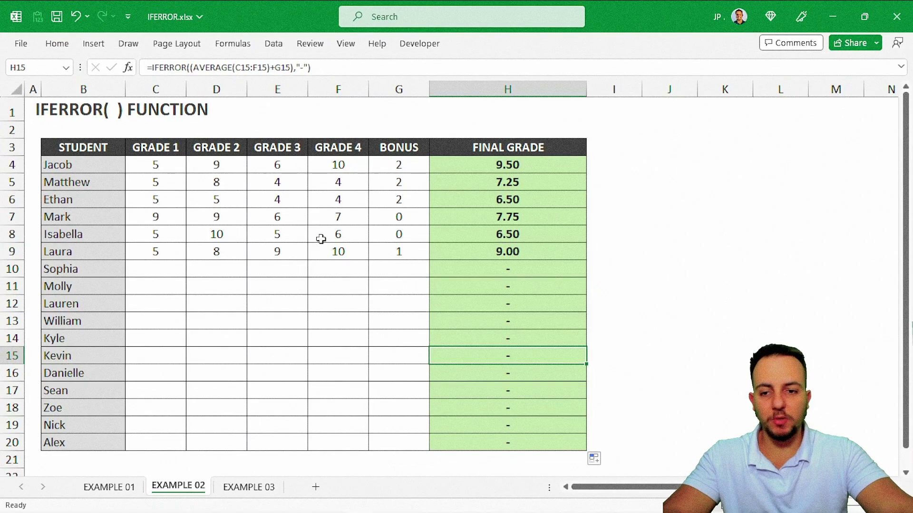
pyautogui.click(110, 156)
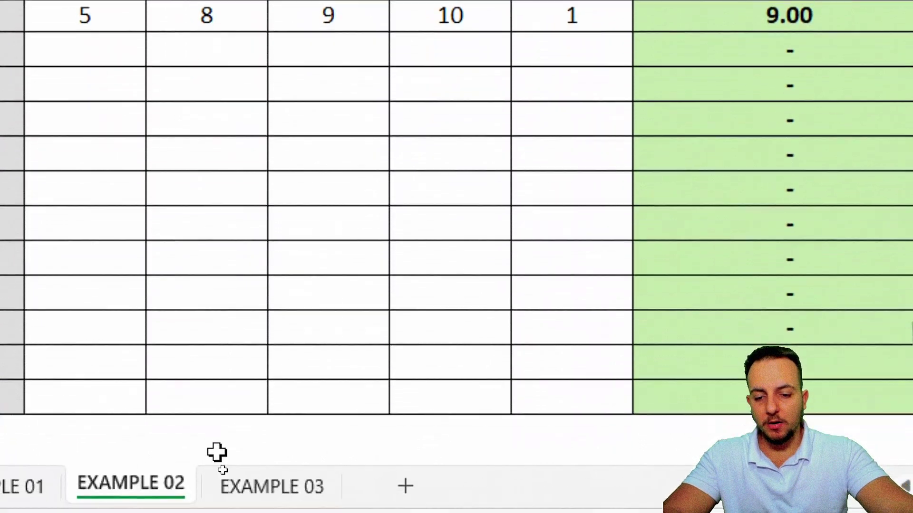
# Switch to the EXAMPLE 03 worksheet and inspect the Profit formula in H4
pyautogui.click(249, 488)
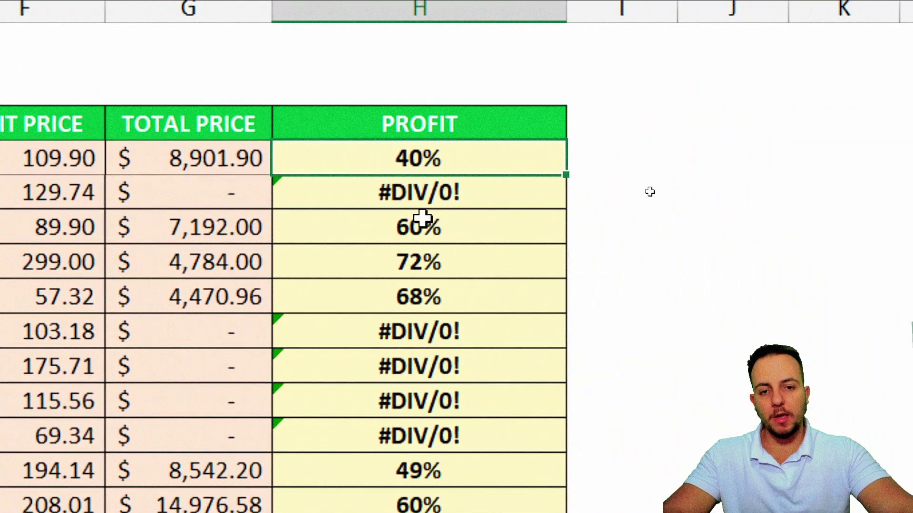
pyautogui.doubleClick(481, 153)
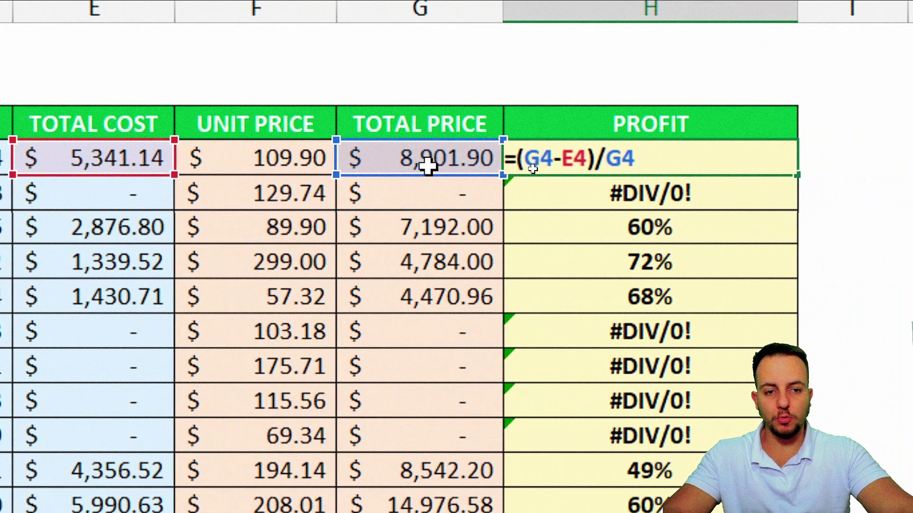
pyautogui.hotkey('ctrl', 'Return')
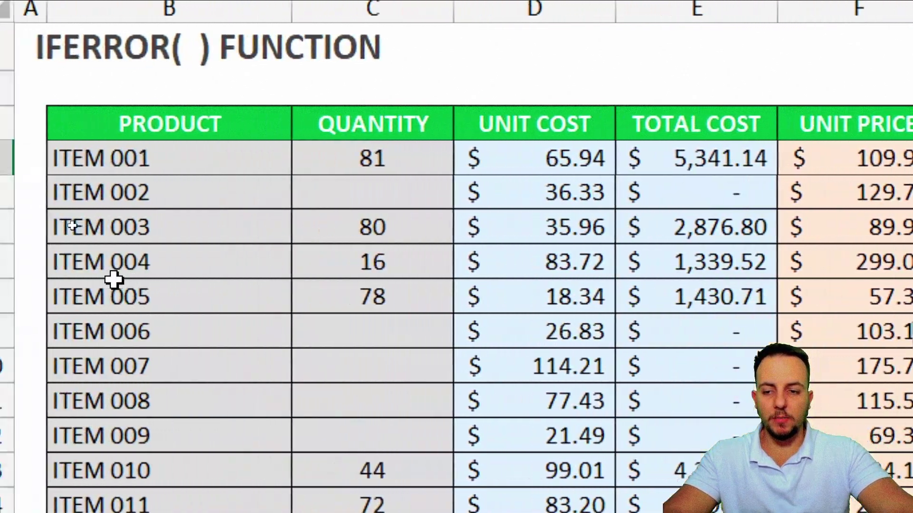
# Examine the blank Quantity cells and the Total Cost and Total Price cells of ITEM 002 behind the Profit errors
pyautogui.click(438, 205)
pyautogui.moveTo(417, 328); pyautogui.dragTo(408, 418)
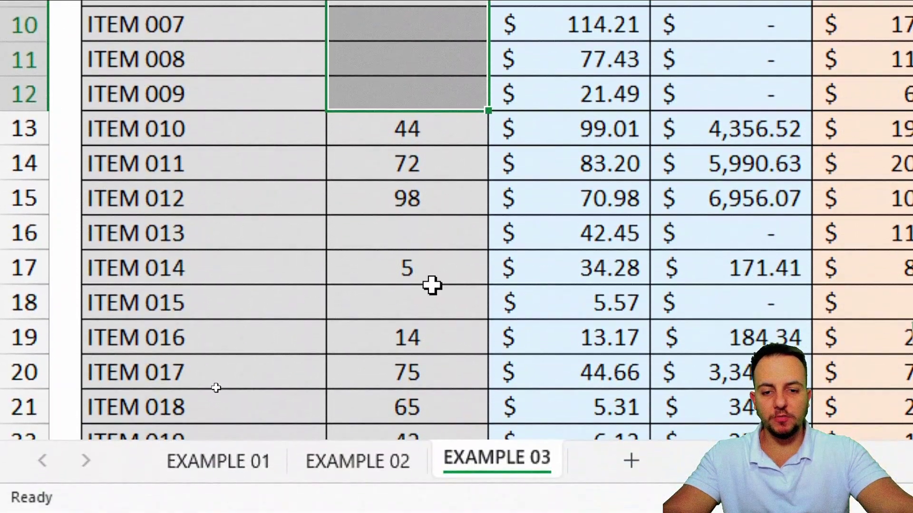
pyautogui.click(434, 367)
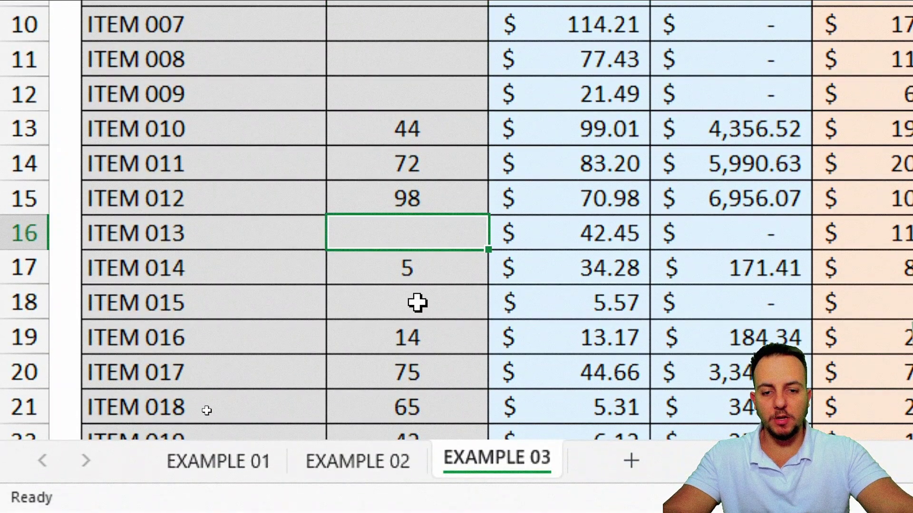
pyautogui.click(417, 425)
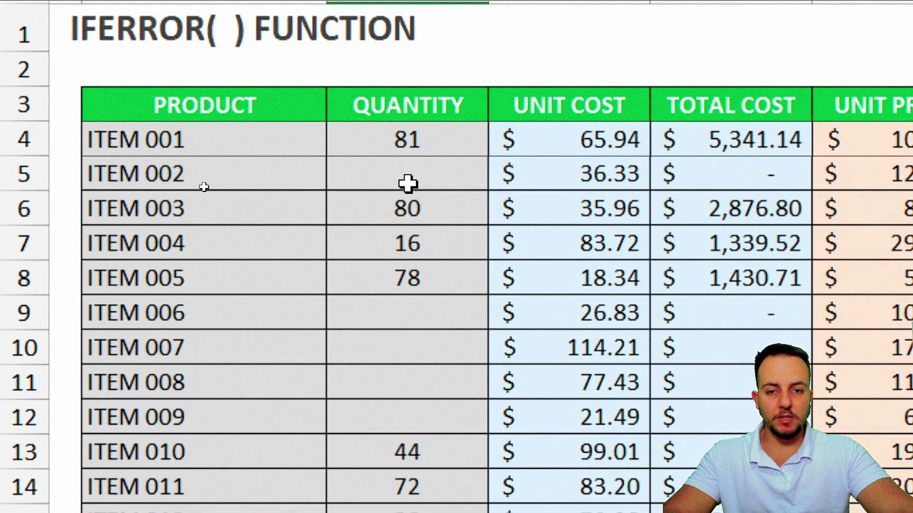
pyautogui.click(417, 181)
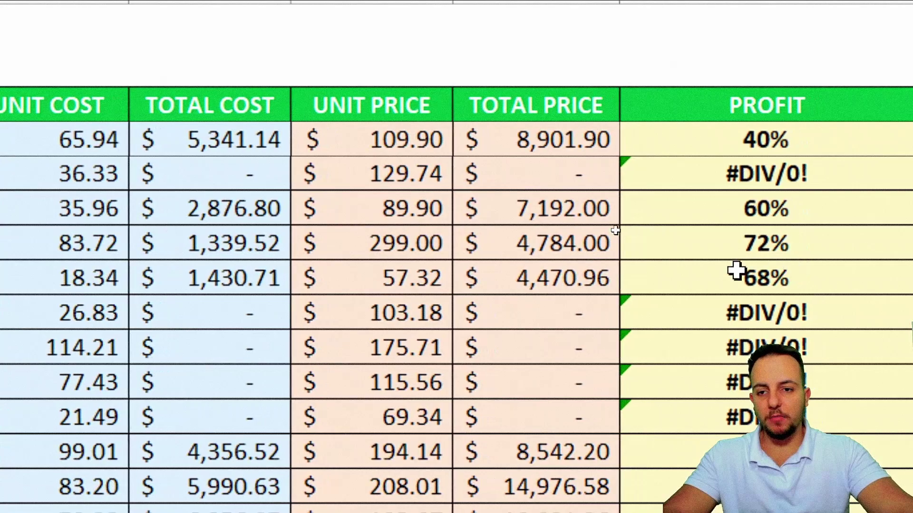
pyautogui.click(220, 180)
pyautogui.click(575, 179)
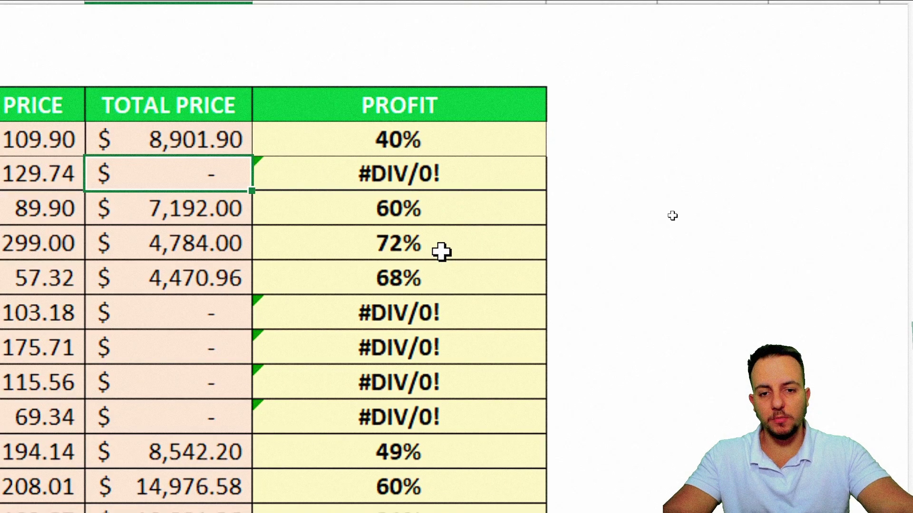
# Wrap the Profit formula in H4 with IFERROR so it reads =IFERROR((G4-E4)/G4,"Check out the qty")
pyautogui.doubleClick(469, 136)
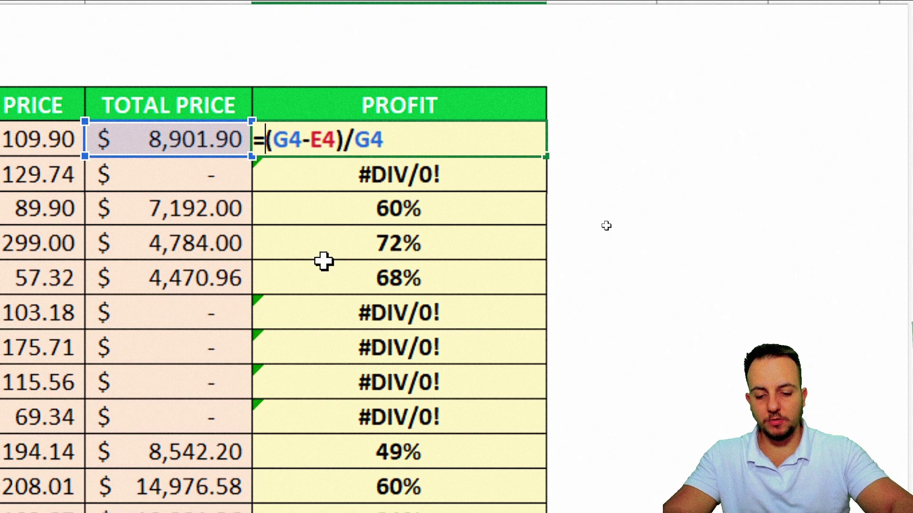
pyautogui.write('ifee')
pyautogui.press('BackSpace')
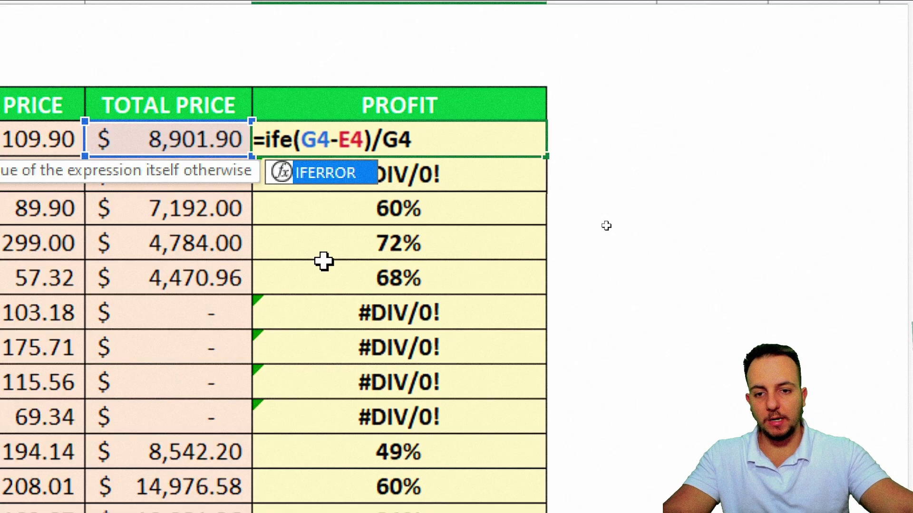
pyautogui.doubleClick(321, 186)
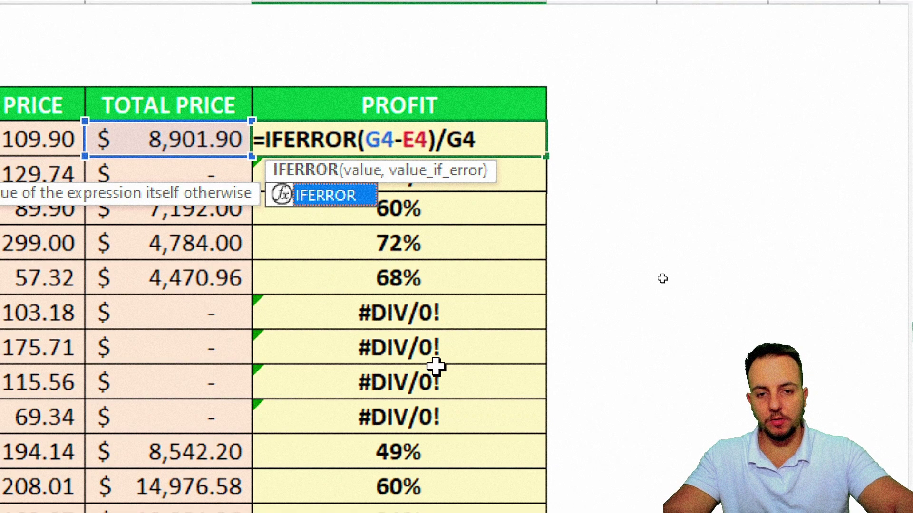
pyautogui.write('(')
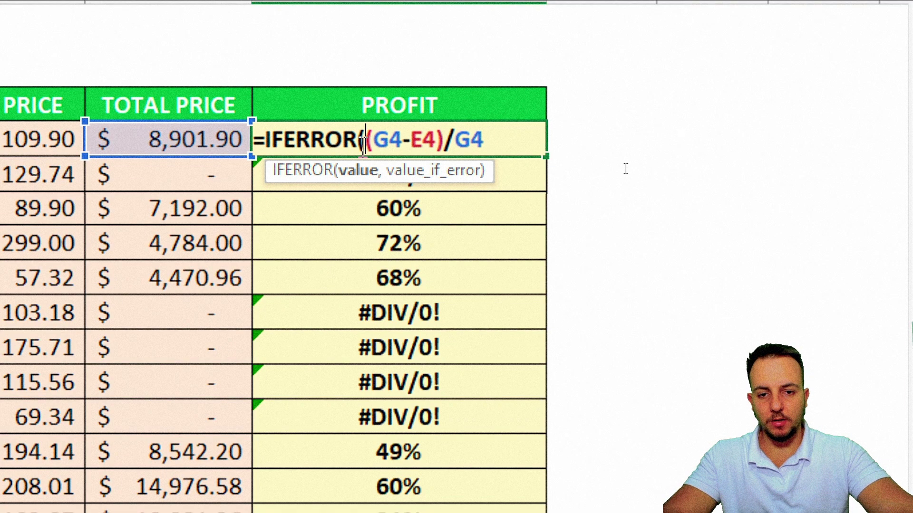
pyautogui.moveTo(369, 143); pyautogui.dragTo(499, 137)
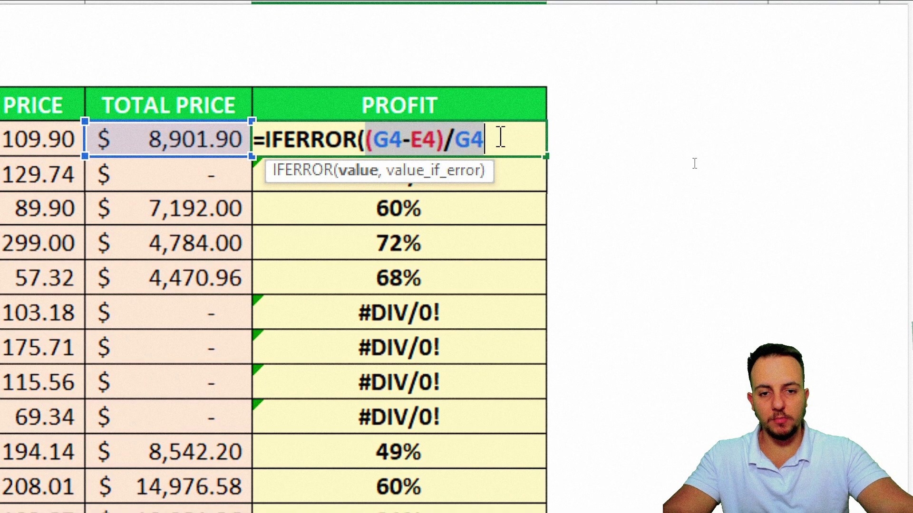
pyautogui.click(500, 138)
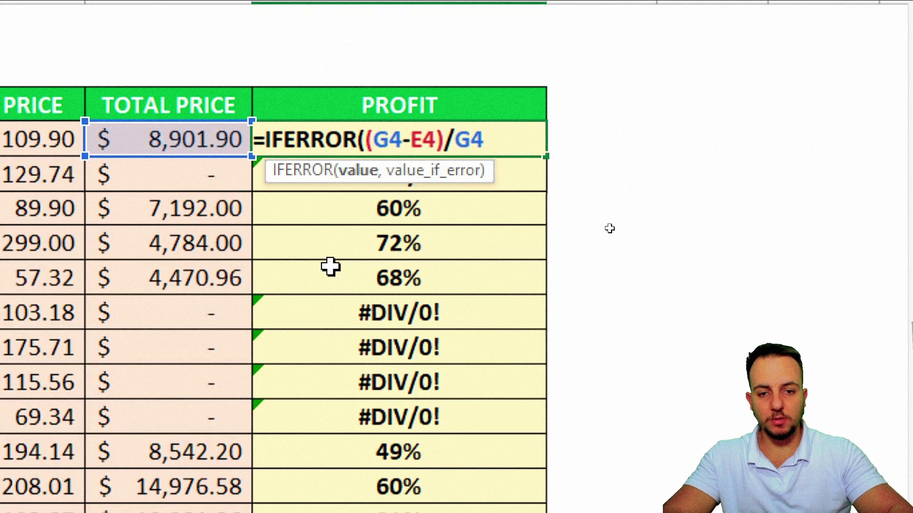
pyautogui.write(',')
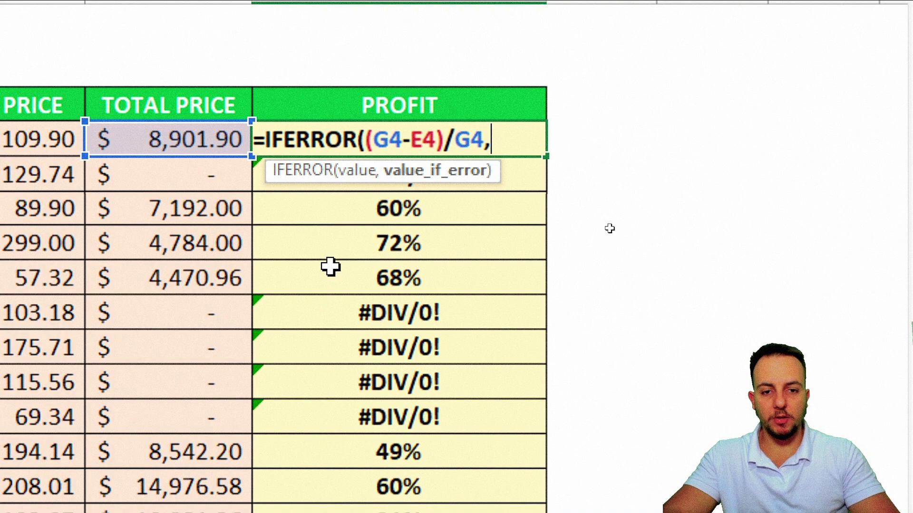
pyautogui.write('"Check')
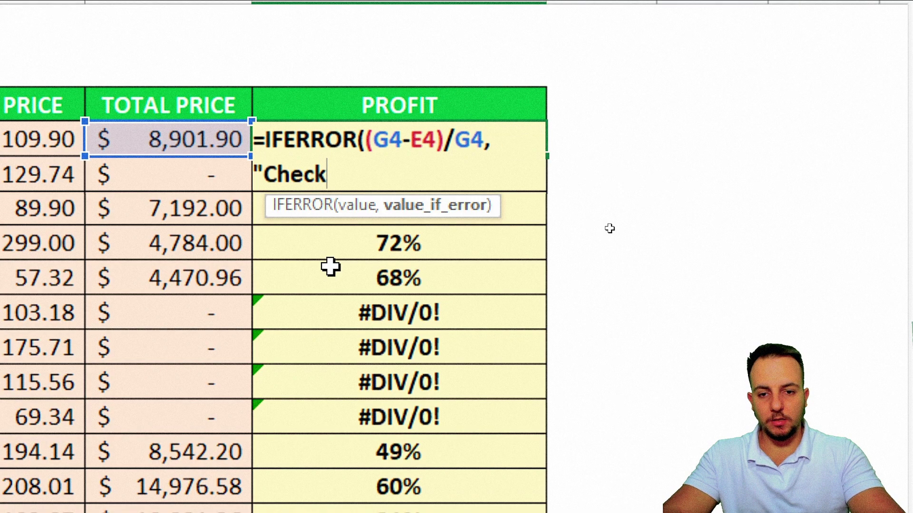
pyautogui.write(' out the qty")')
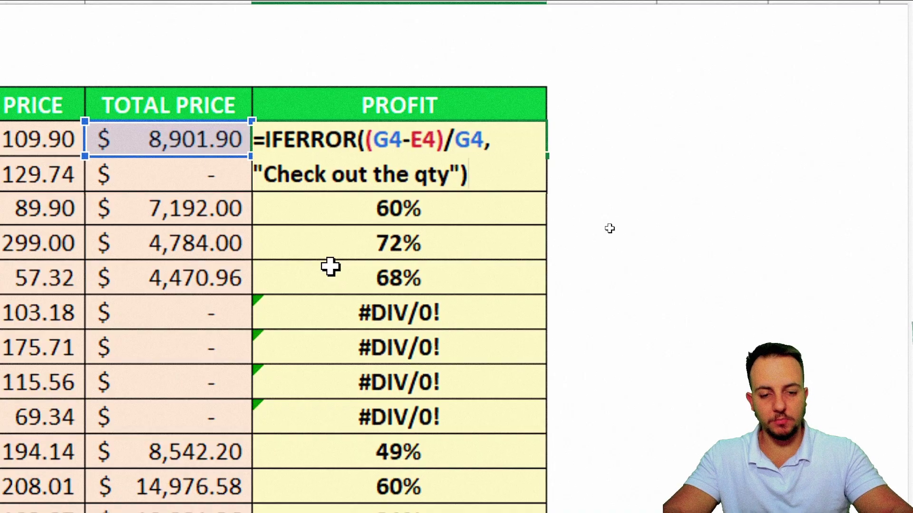
pyautogui.press('Return')
# Fill the H4 IFERROR formula down the Profit column to ITEM 023 in row 26
pyautogui.click(516, 132)
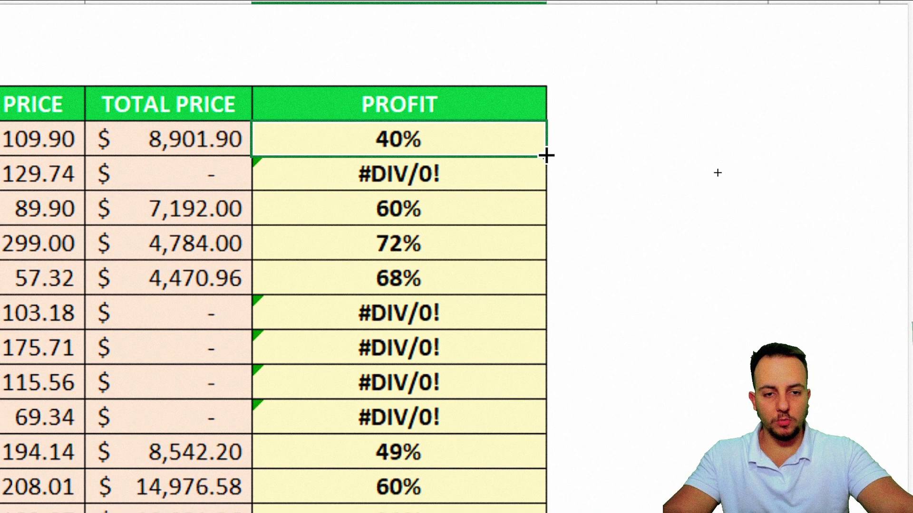
pyautogui.moveTo(546, 156); pyautogui.dragTo(704, 449)
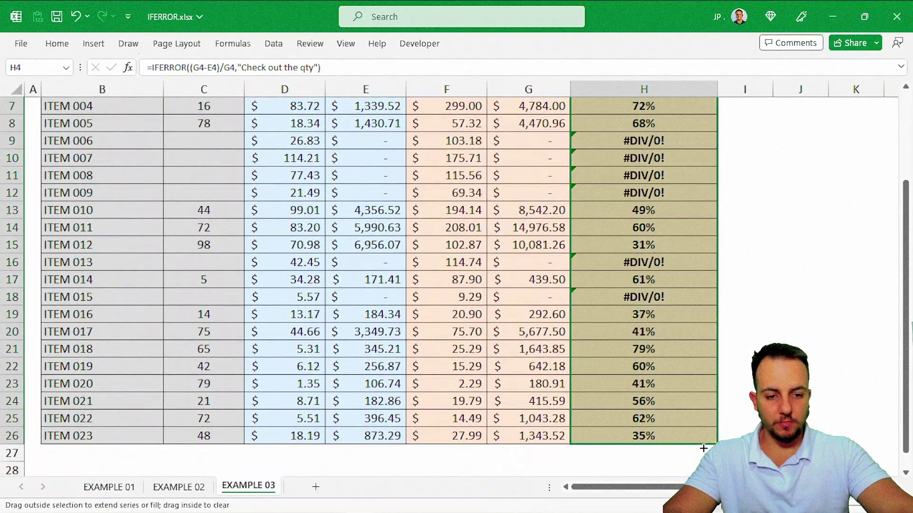
pyautogui.scroll(2, 813, 300)
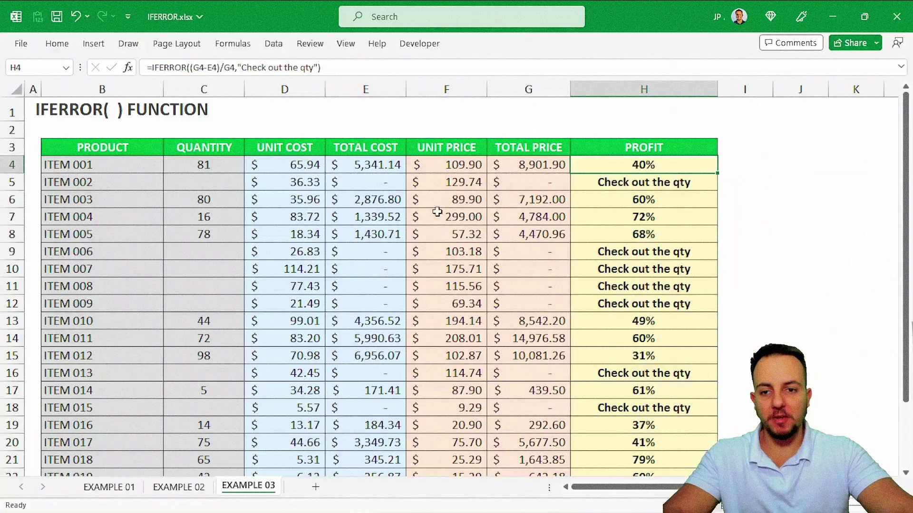
# Select the Product header in B3, and review the EXAMPLE 02 worksheet followed by EXAMPLE 01
pyautogui.click(139, 151)
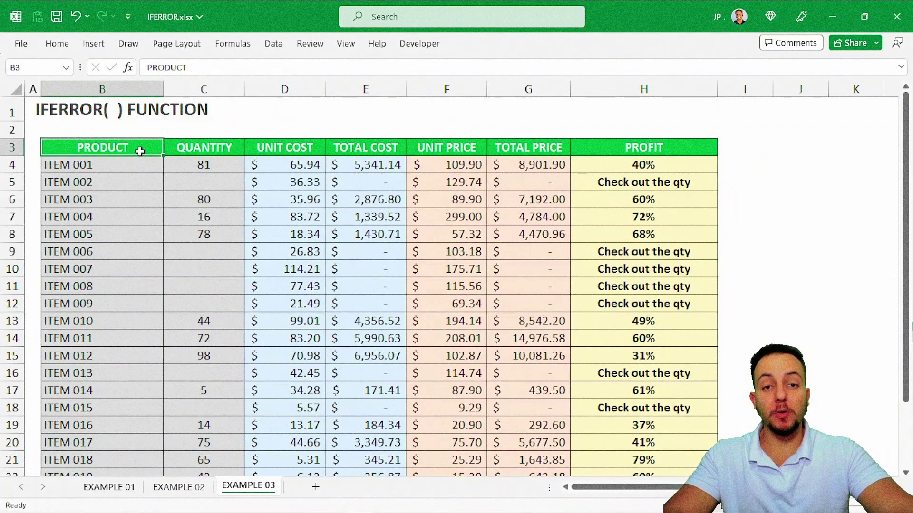
pyautogui.click(199, 486)
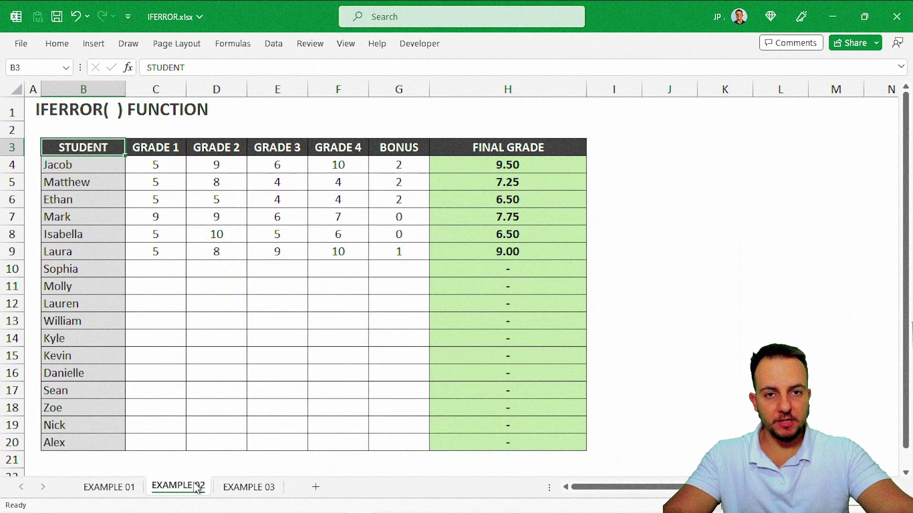
pyautogui.click(127, 487)
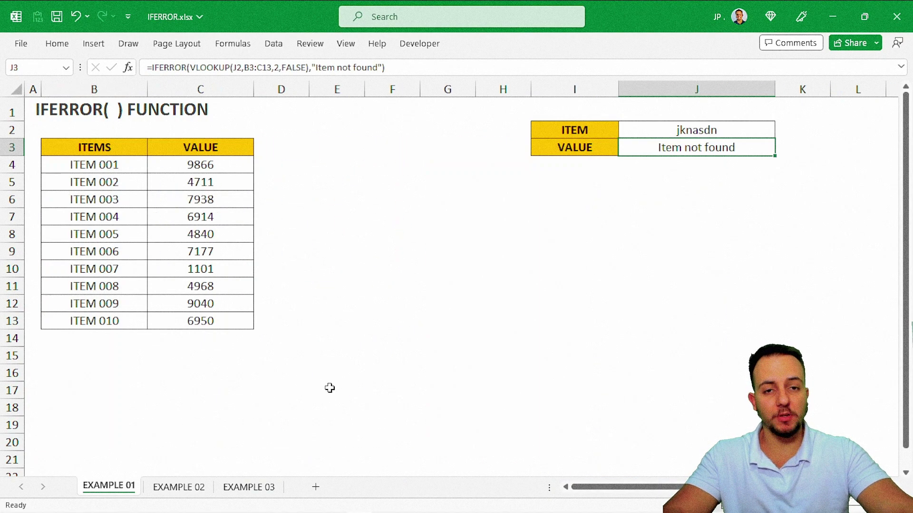